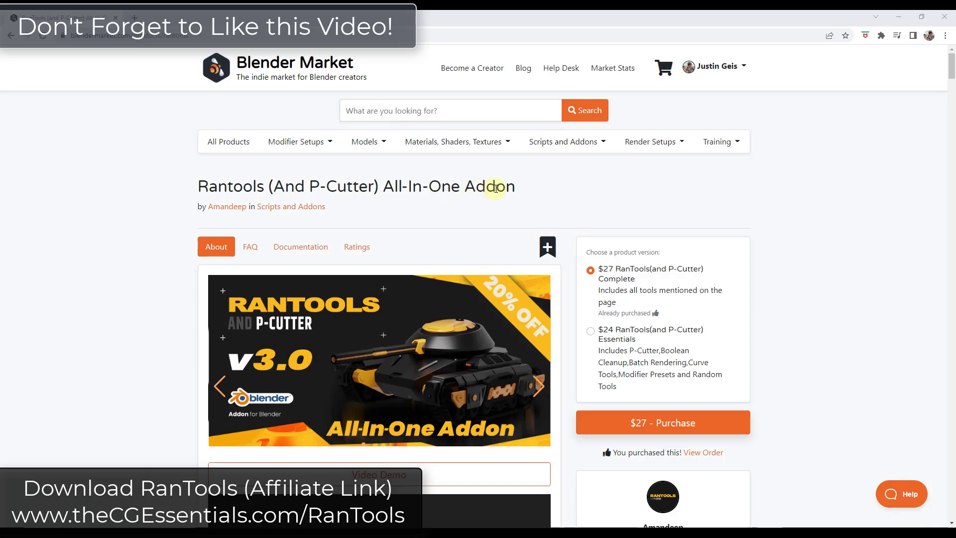
Scroll through the reference page in the browser
scroll(111, 367, down, 12)
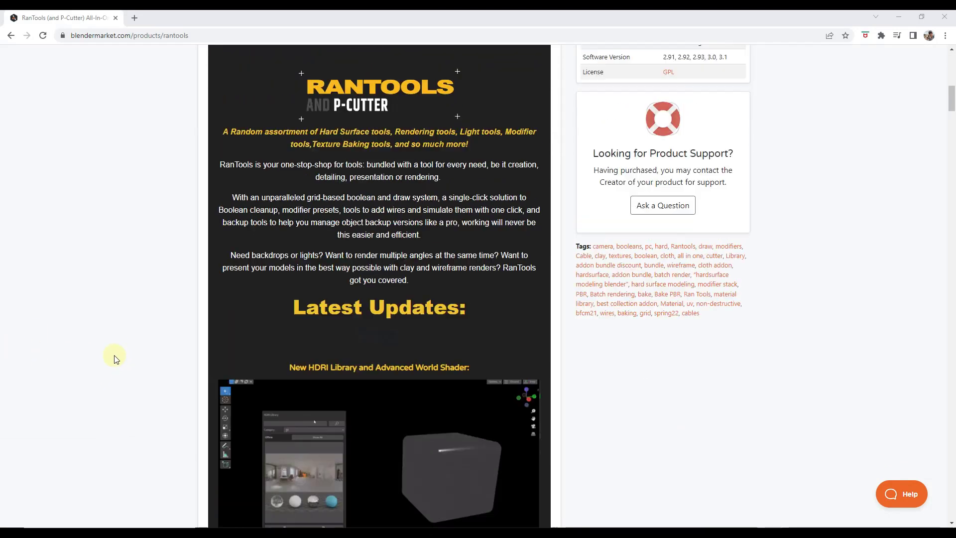
scroll(115, 358, up, 5)
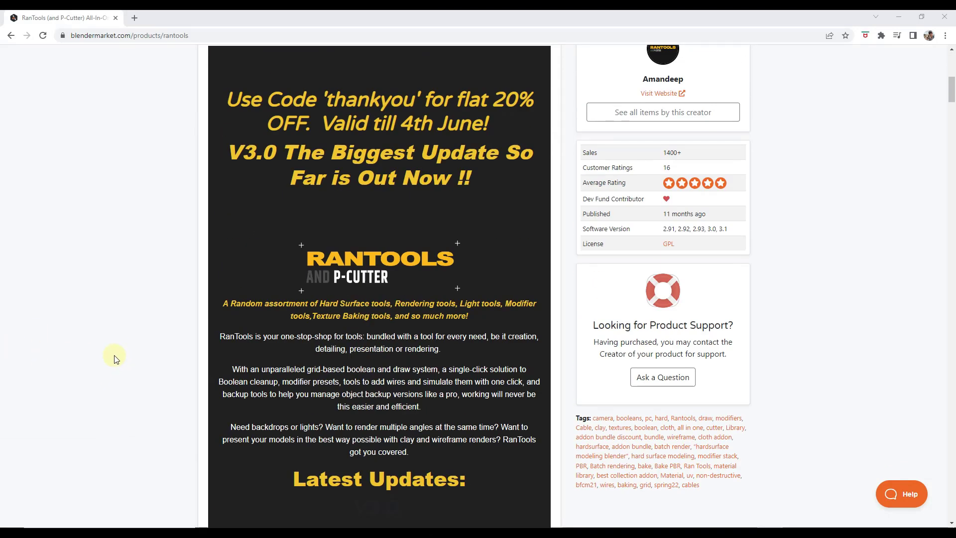
scroll(122, 354, down, 3)
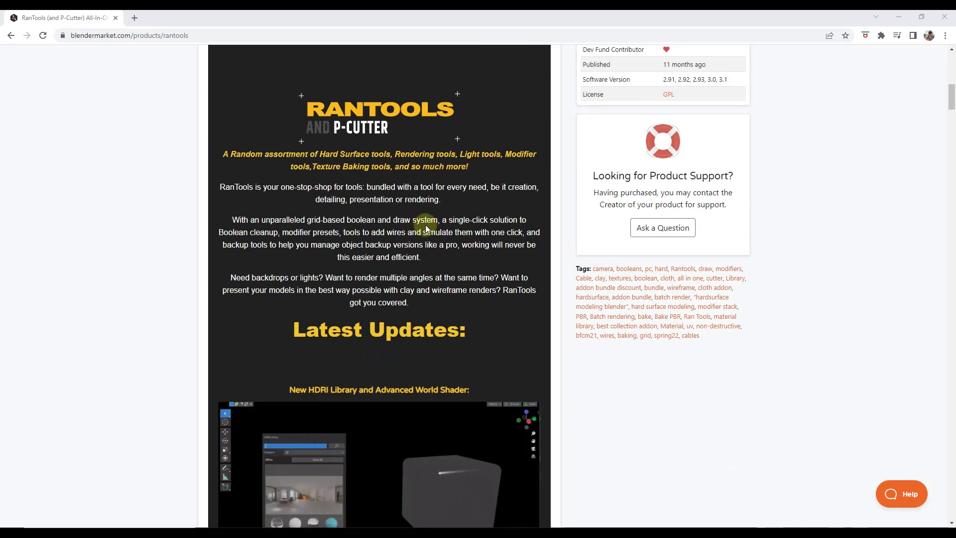
scroll(453, 178, down, 6)
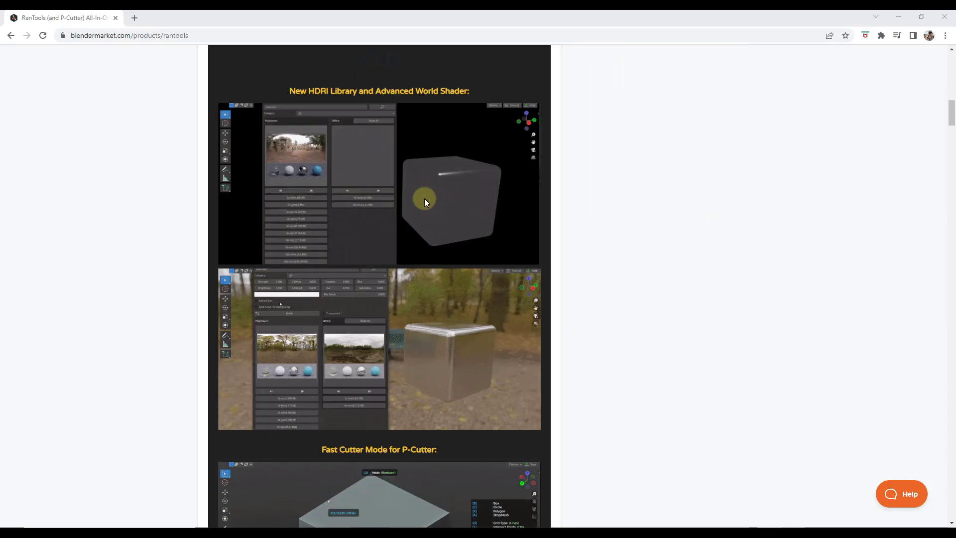
scroll(384, 232, down, 3)
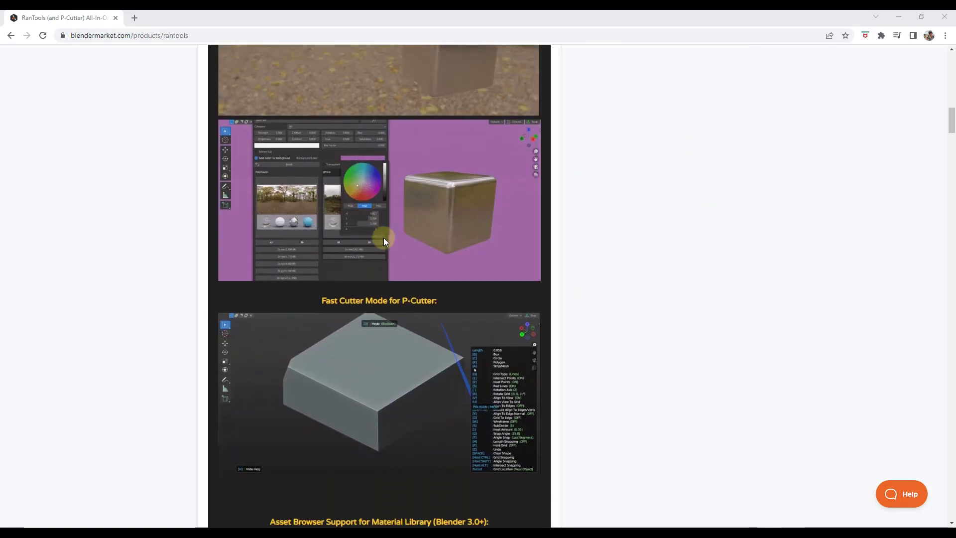
scroll(383, 238, down, 17)
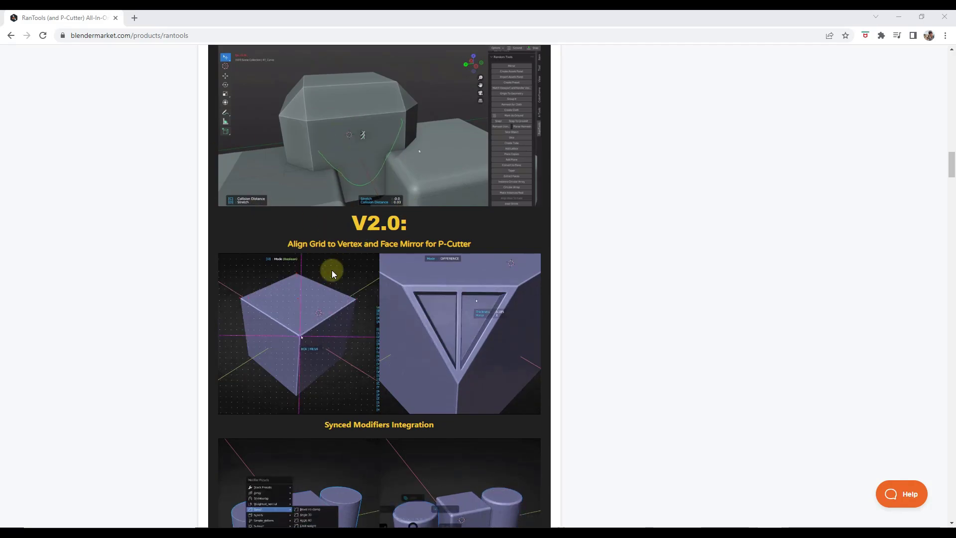
scroll(298, 319, down, 3)
scroll(383, 214, down, 20)
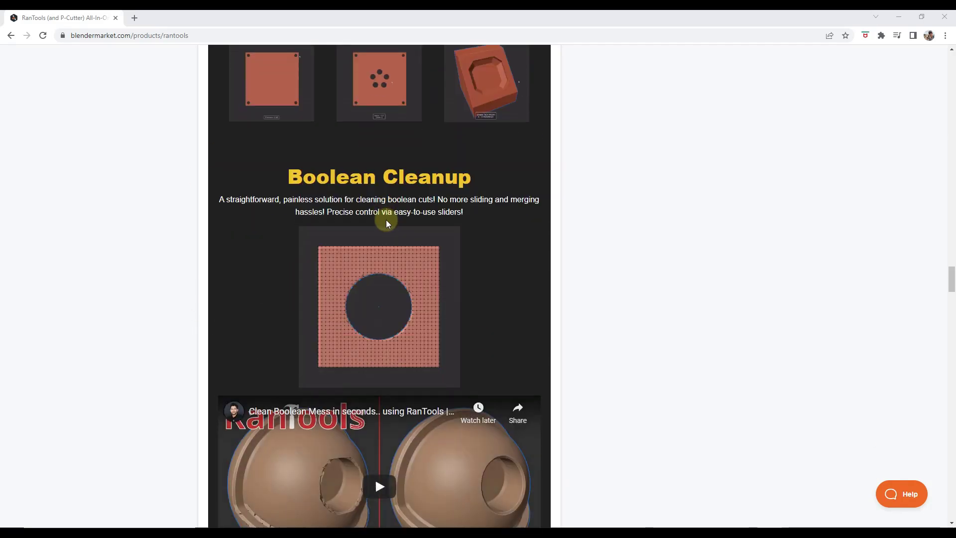
scroll(432, 246, down, 14)
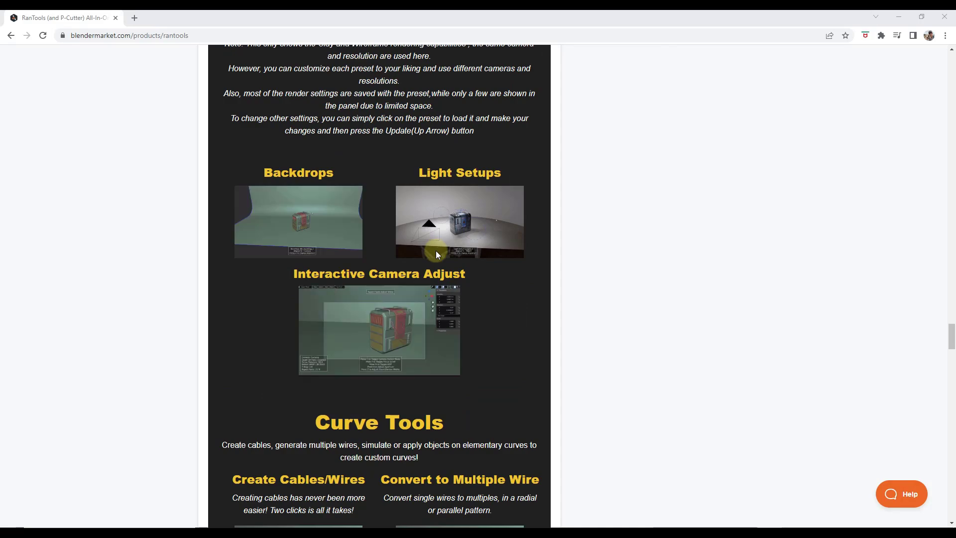
scroll(428, 252, down, 7)
scroll(428, 257, down, 20)
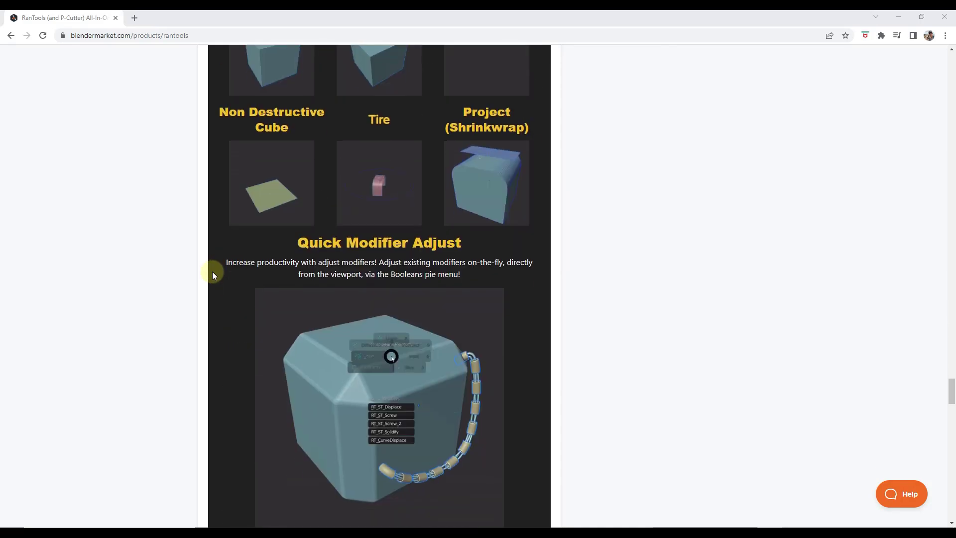
scroll(208, 269, down, 6)
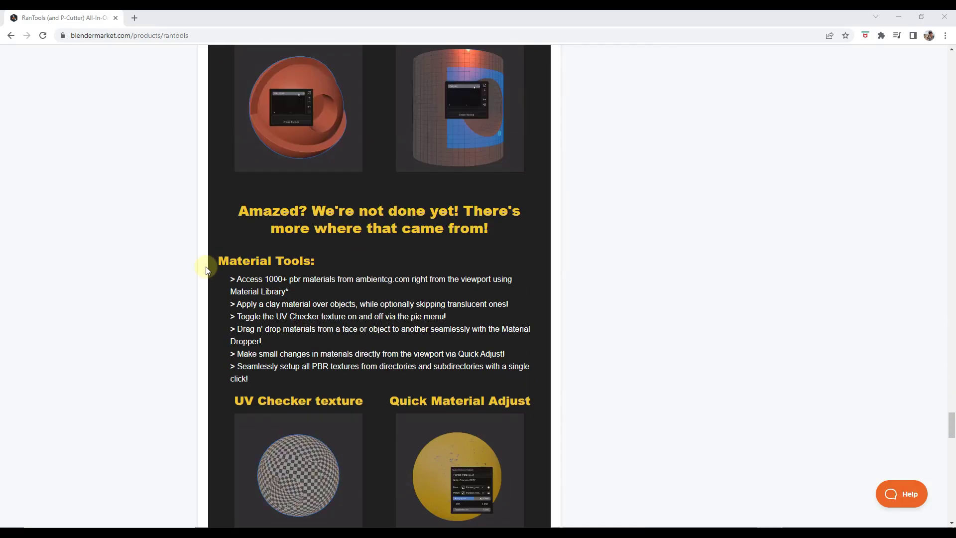
scroll(187, 274, down, 2)
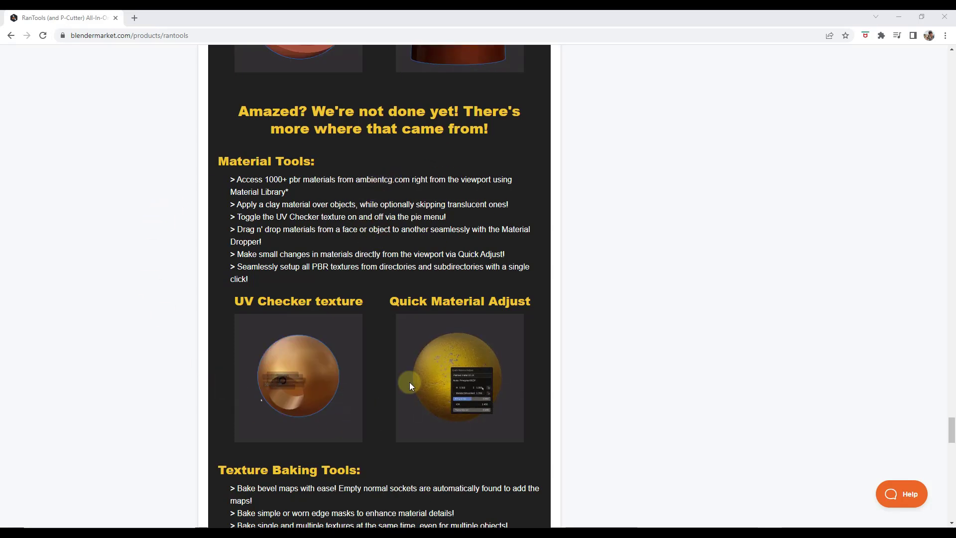
scroll(386, 338, down, 2)
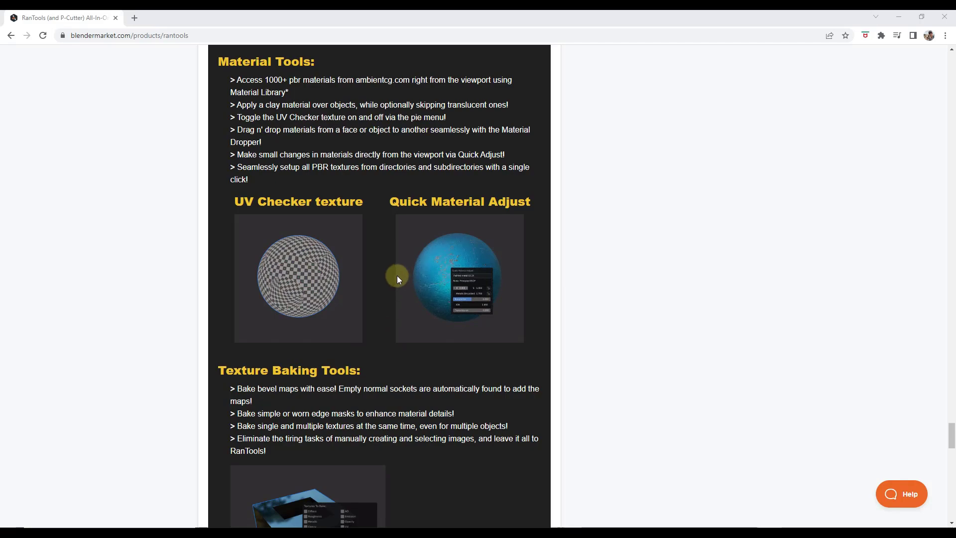
scroll(399, 251, down, 3)
scroll(358, 235, down, 6)
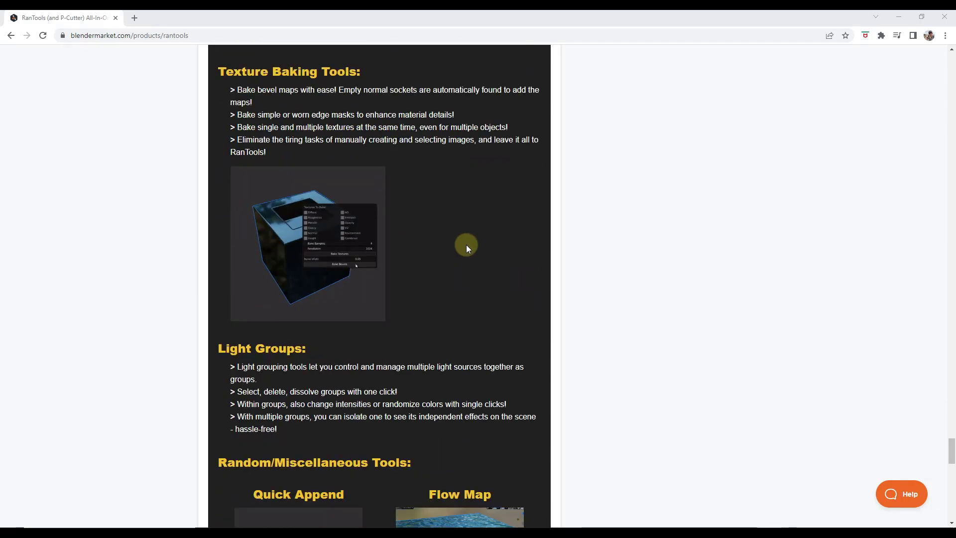
scroll(459, 248, down, 3)
scroll(298, 315, down, 4)
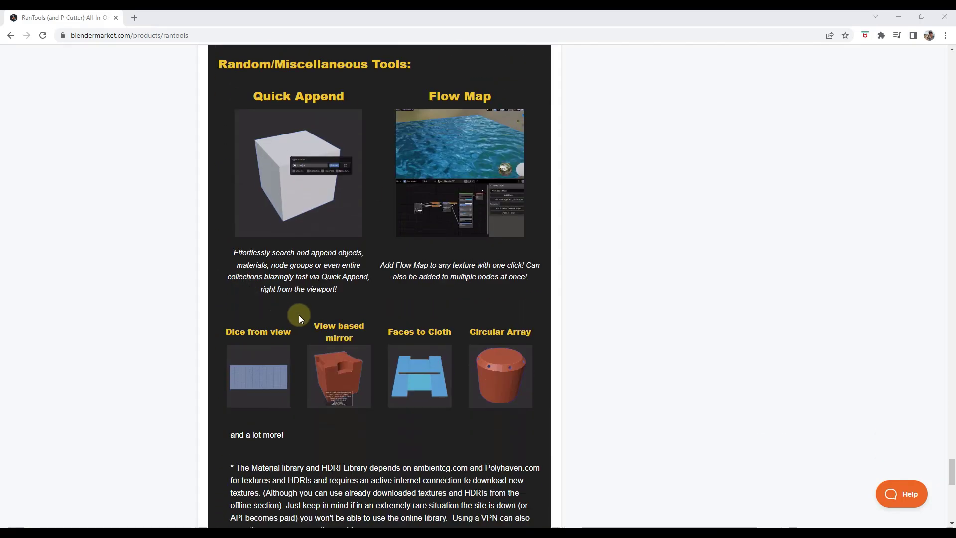
scroll(398, 301, down, 4)
scroll(508, 196, up, 7)
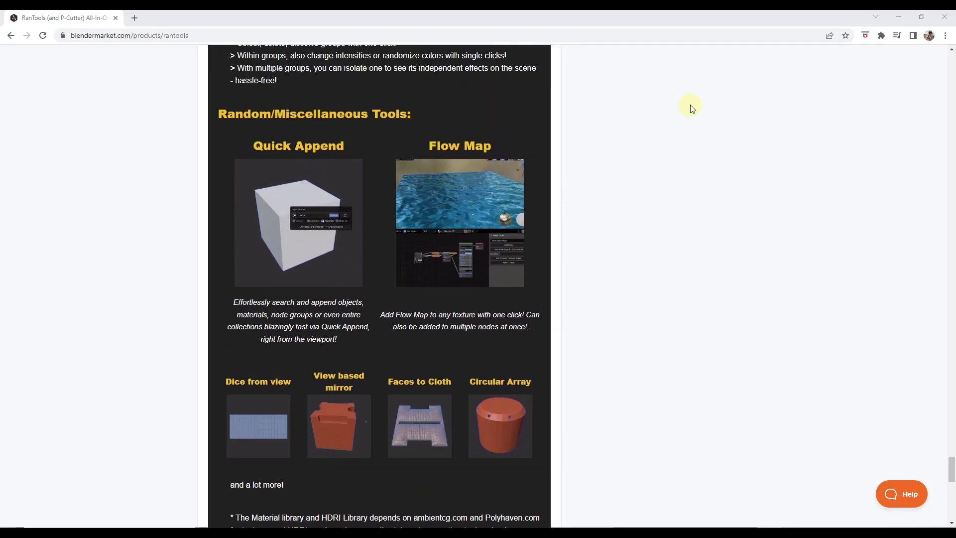
Return to Blender, select Plane.001 and open the RanTools Material Library
click(888, 17)
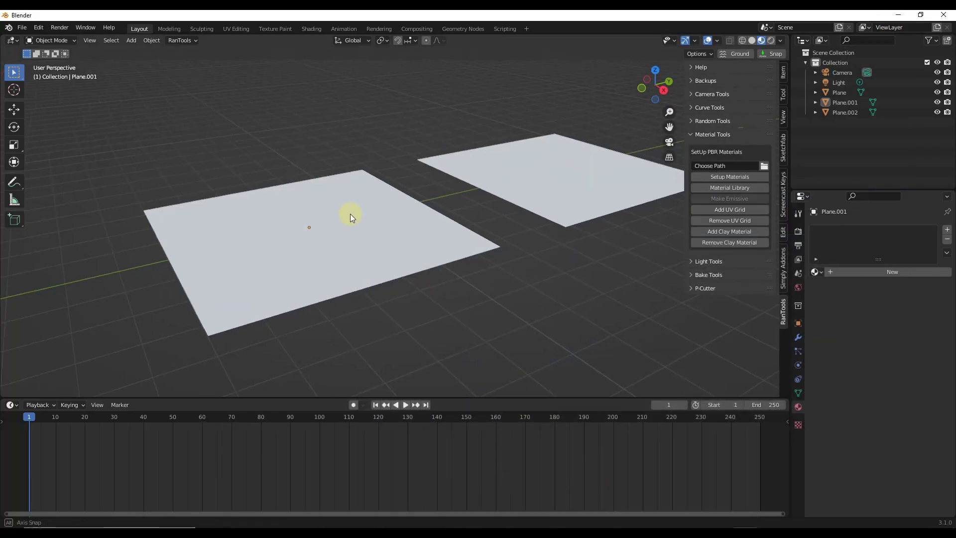
click(354, 226)
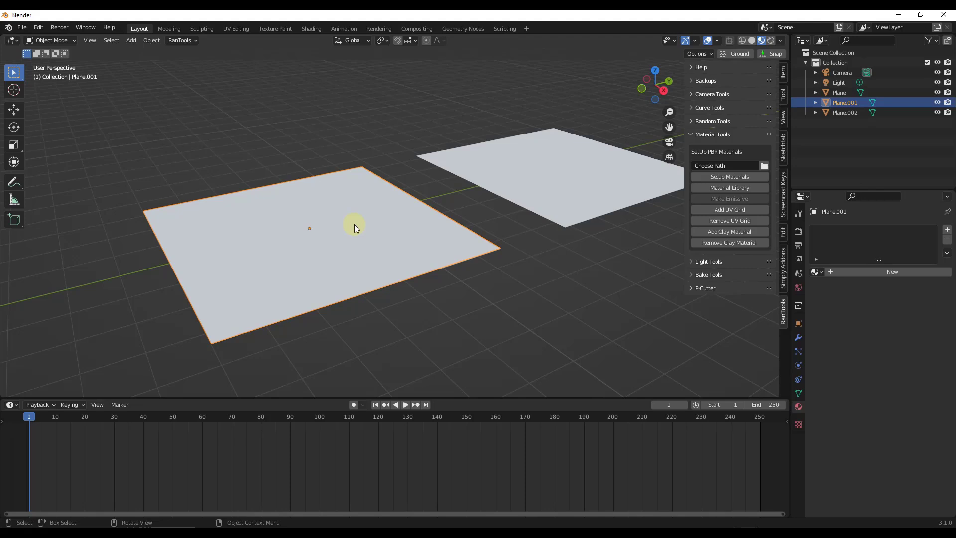
key(ctrl+shift+m)
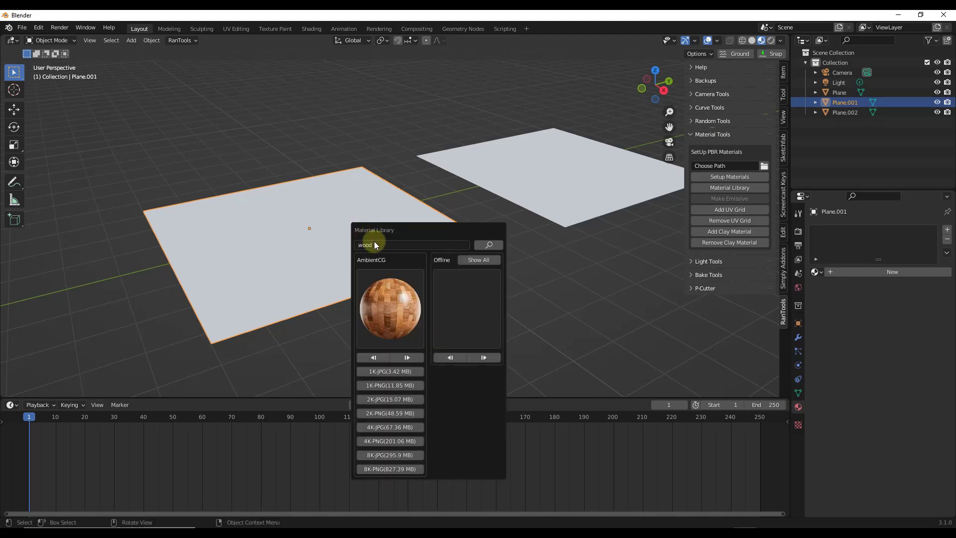
Search 'wood' and browse the AmbientCG wood thumbnails, previewing WoodFloor060
click(384, 290)
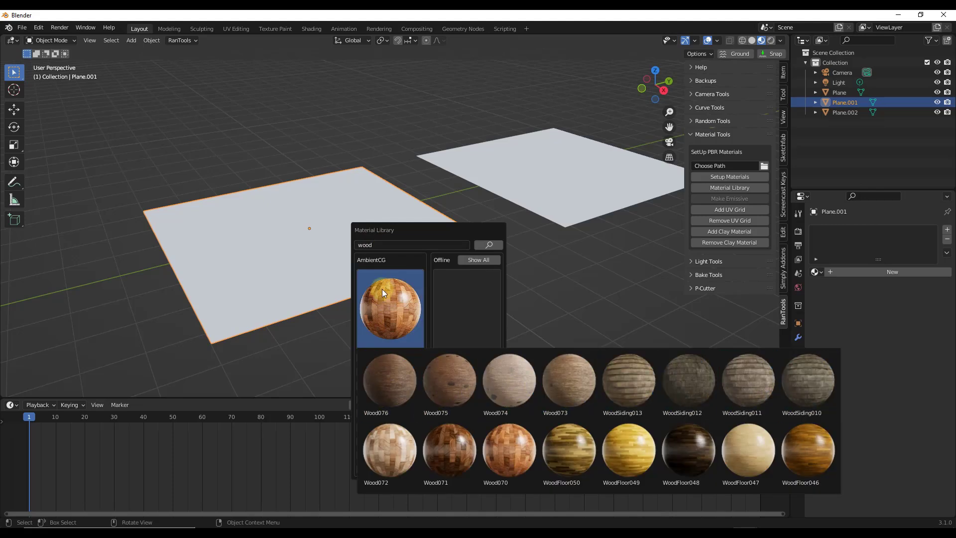
click(390, 247)
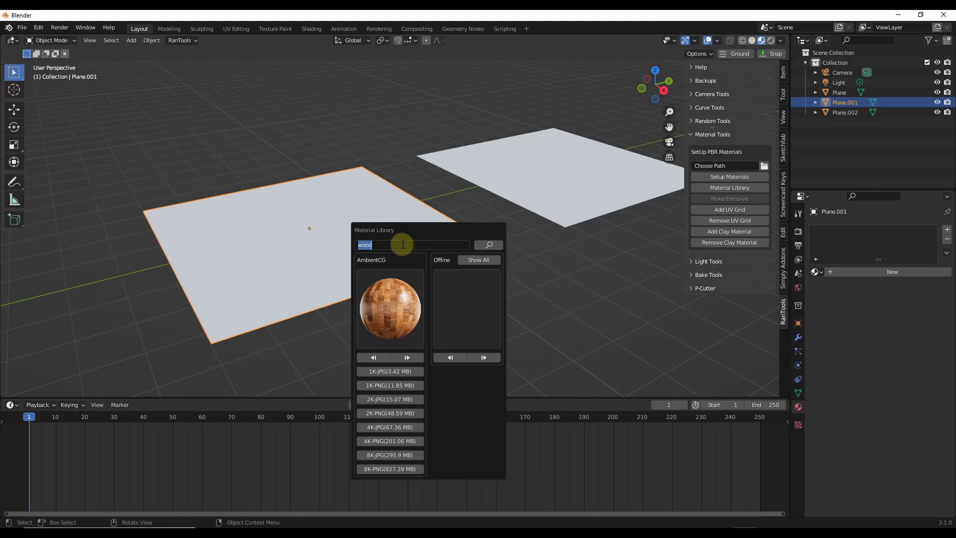
click(391, 309)
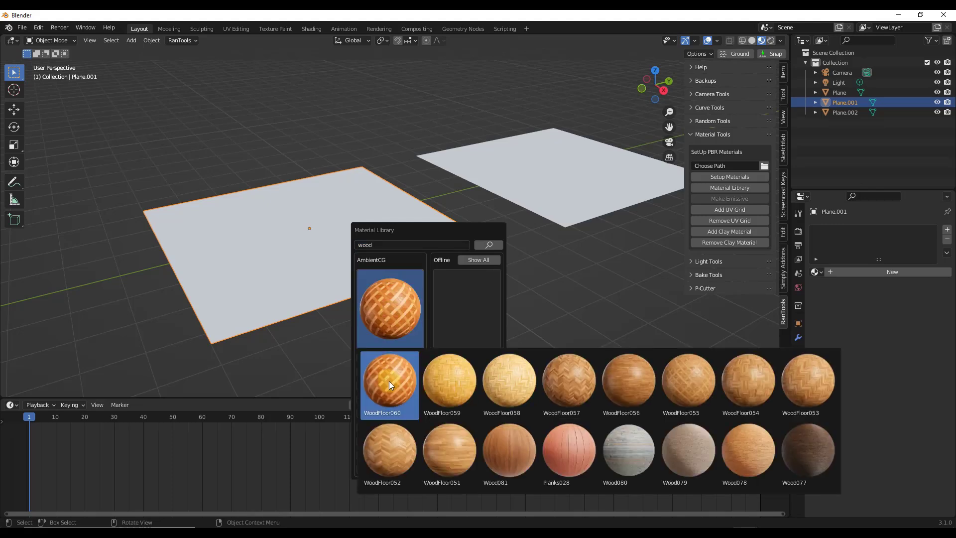
click(390, 316)
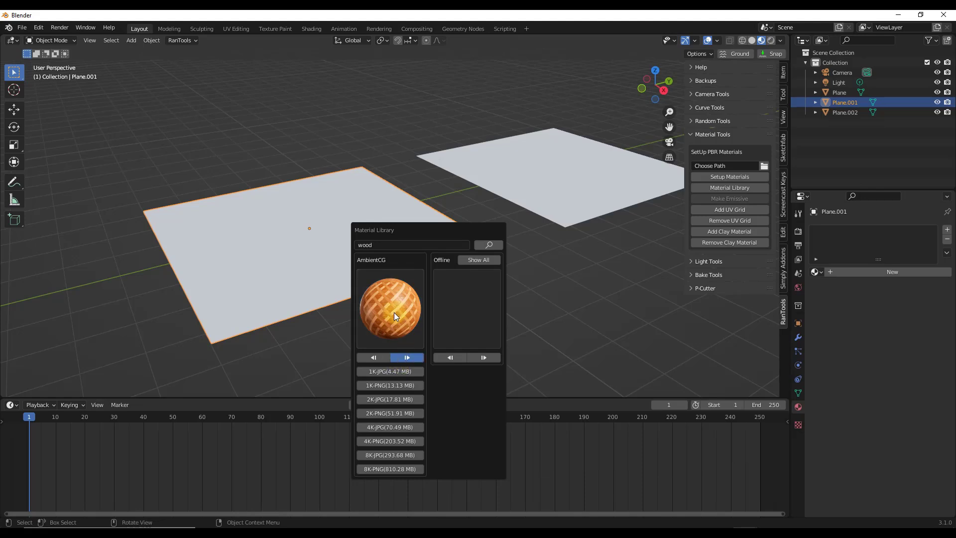
click(379, 312)
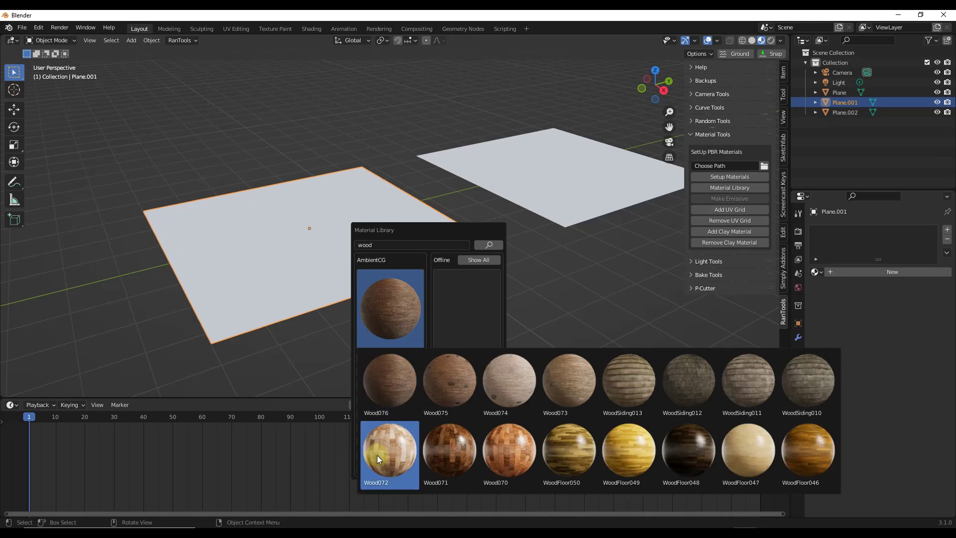
Apply WoodFloor050 at 2K JPG to Plane.001 and view the plank floor from above
click(566, 455)
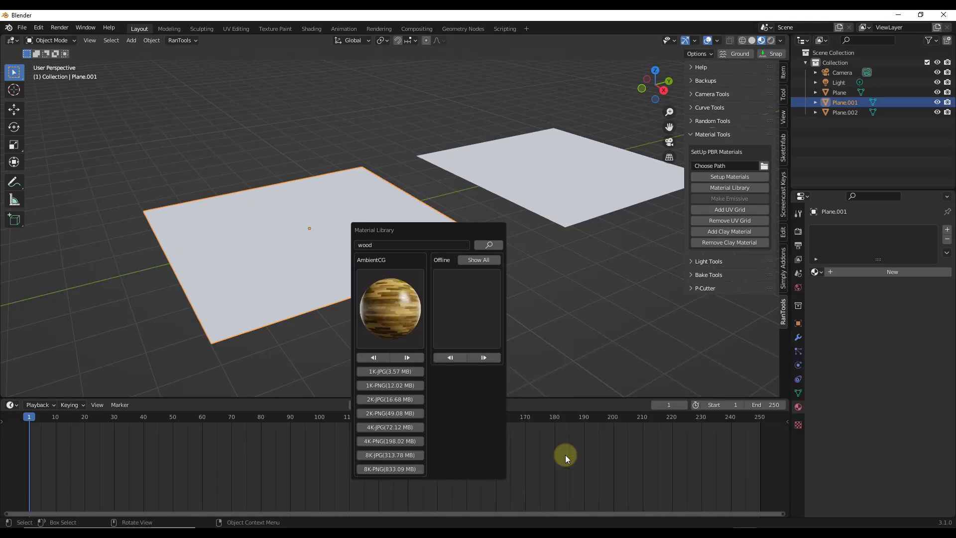
ctrl+click(390, 399)
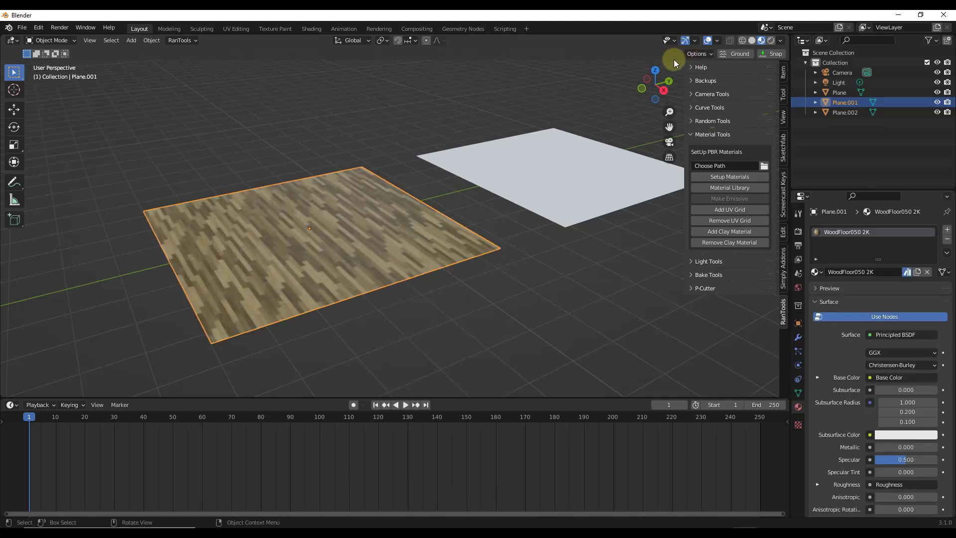
scroll(279, 296, up, 4)
middle_drag(324, 221, 334, 182)
scroll(327, 212, down, 3)
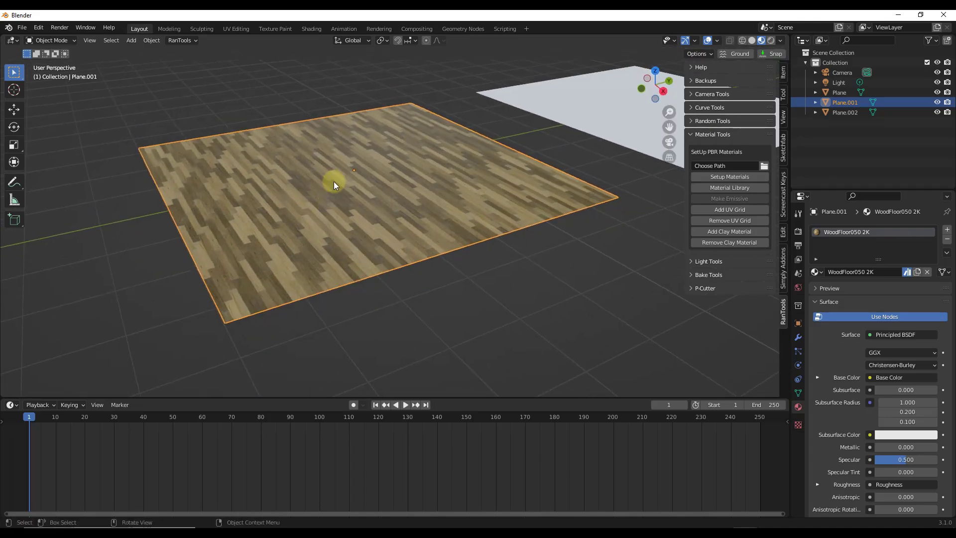
In Shading, inspect the wood floor's texture, Principled BSDF, roughness, normal and bump nodes
click(312, 29)
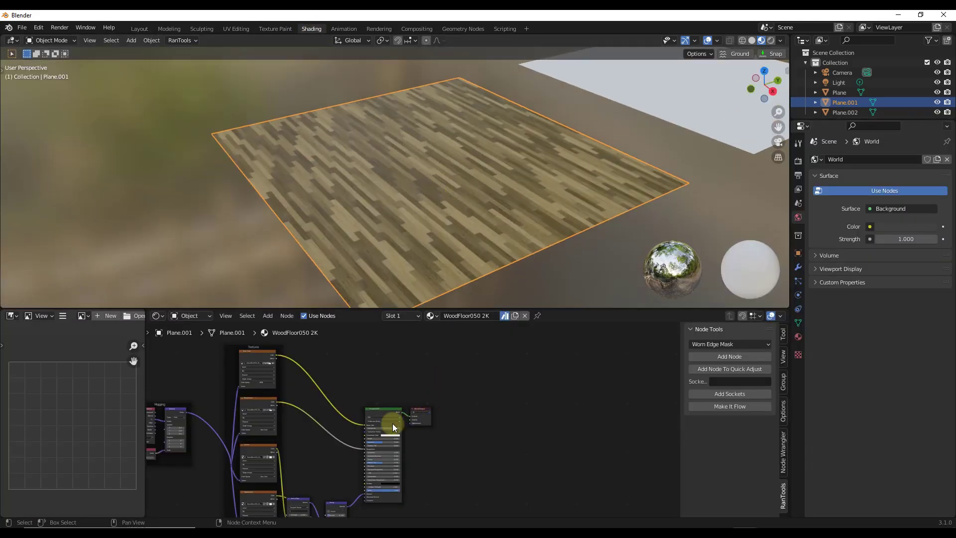
middle_drag(393, 423, 405, 398)
middle_drag(521, 429, 402, 503)
middle_drag(442, 360, 324, 462)
Orbit the 3D view around the wood and white planes
mouse_move(414, 195)
middle_down()
mouse_move(389, 180)
mouse_move(413, 176)
mouse_move(405, 156)
mouse_move(390, 189)
mouse_move(399, 198)
middle_up()
scroll(411, 199, up, 8)
scroll(393, 214, down, 10)
drag(764, 116, 241, 68)
Back in Layout, duplicate the white plane to the right and reselect the original
click(140, 28)
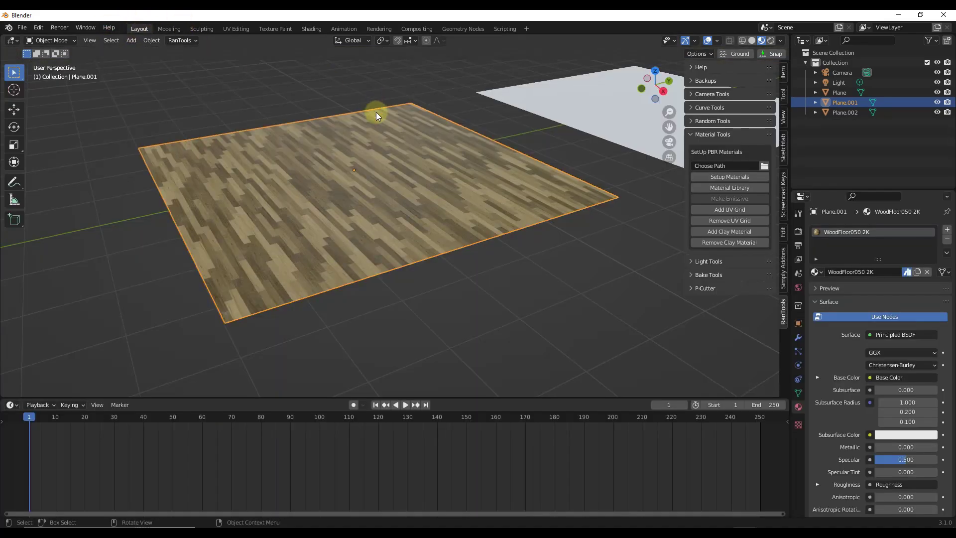
scroll(586, 166, down, 3)
scroll(300, 157, up, 3)
click(279, 160)
key(shift+d)
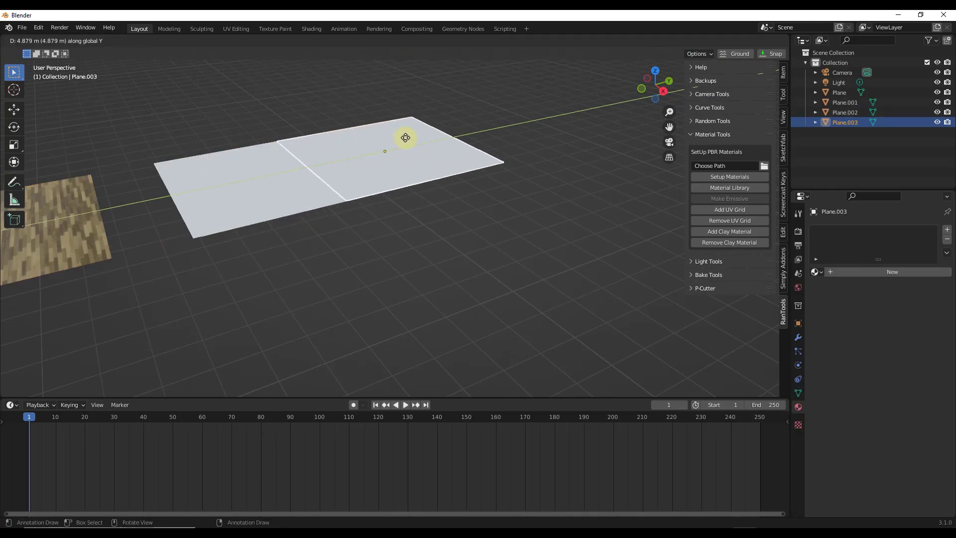
click(471, 130)
click(262, 188)
Search the library for stone and apply Gravel028 at 2K JPG to the plane
scroll(282, 159, down, 3)
scroll(395, 174, up, 3)
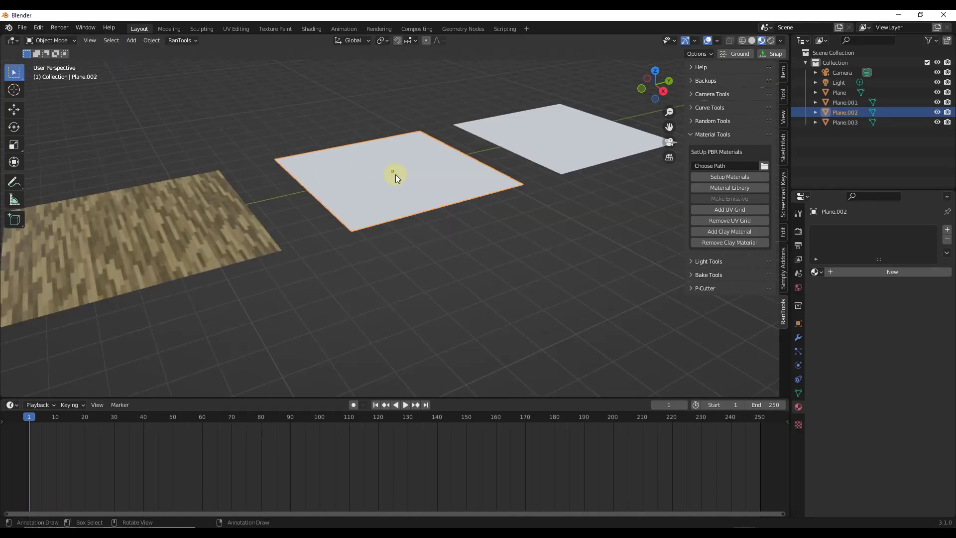
key(ctrl+shift+m)
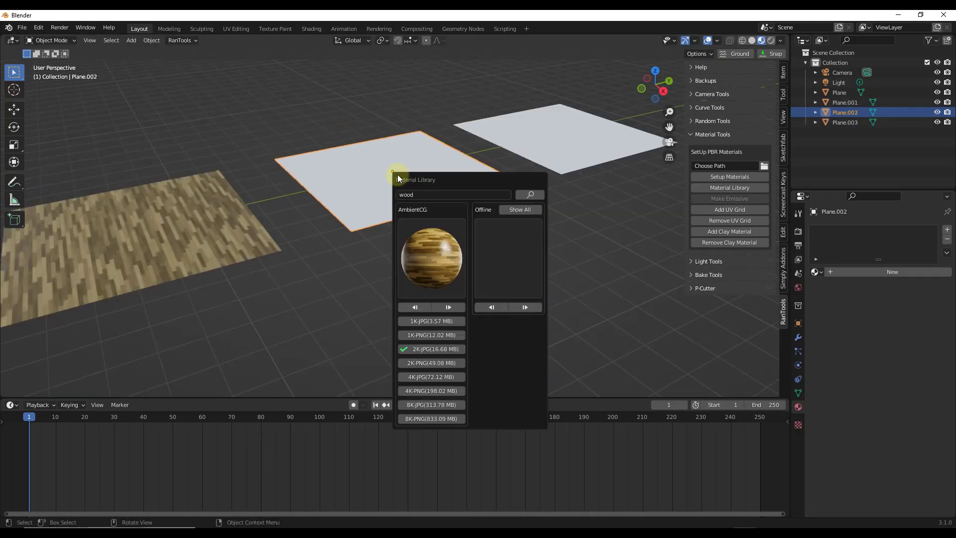
click(429, 195)
click(431, 259)
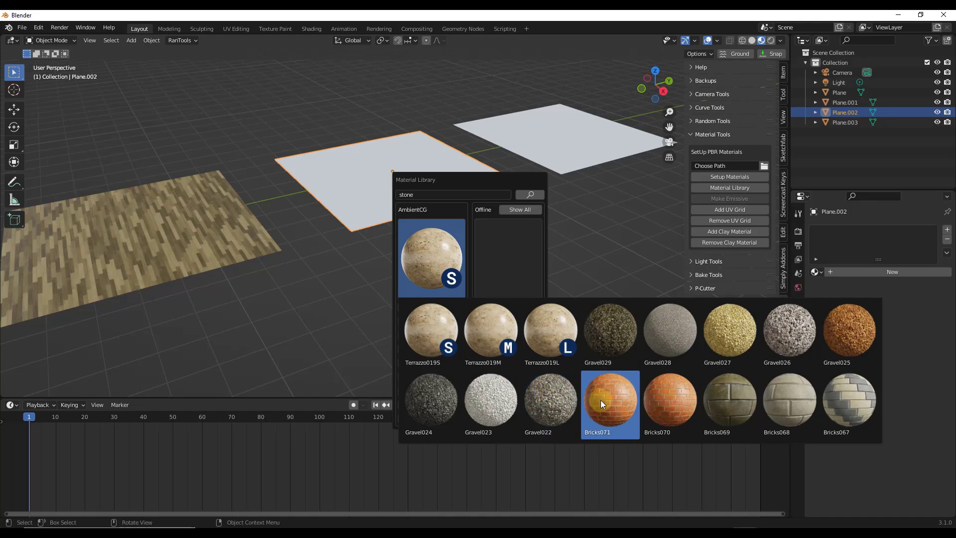
click(676, 333)
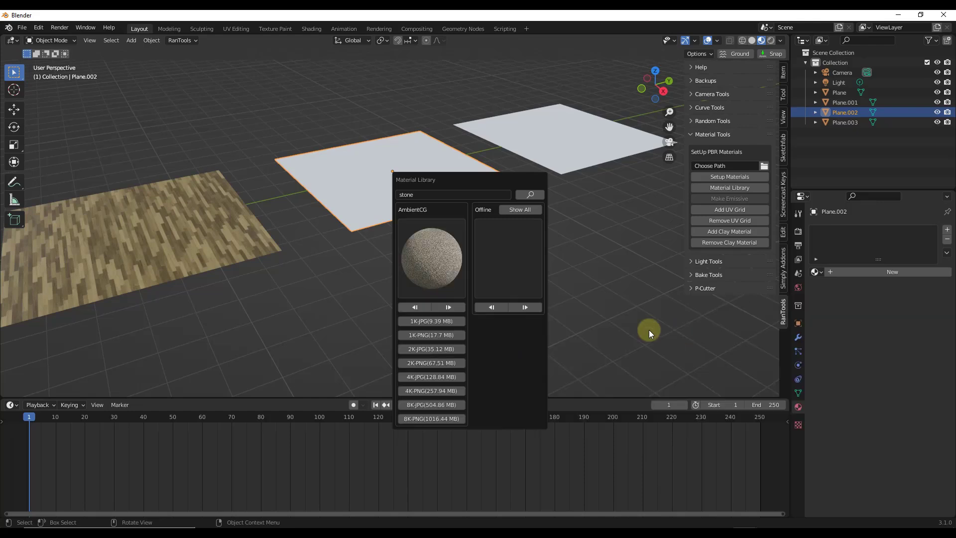
click(437, 350)
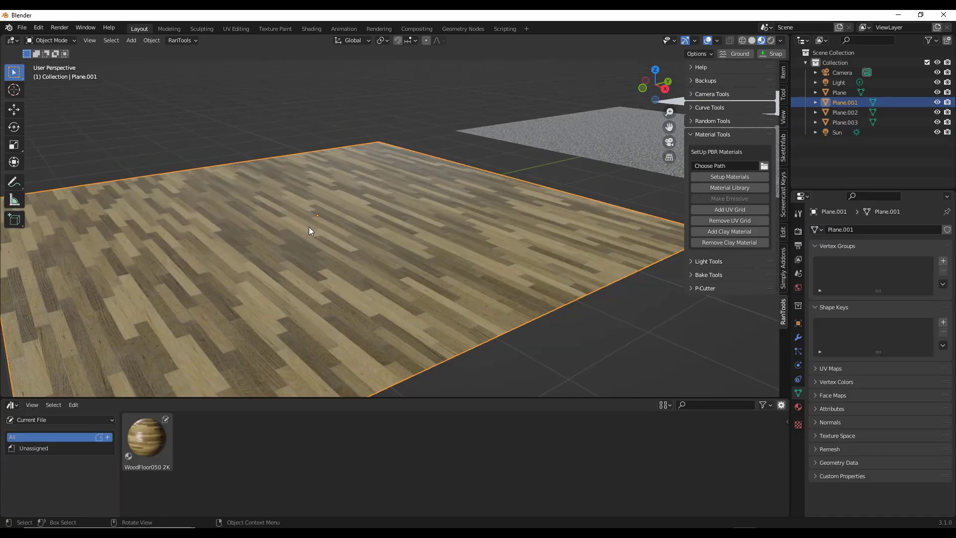
middle_drag(309, 226, 338, 229)
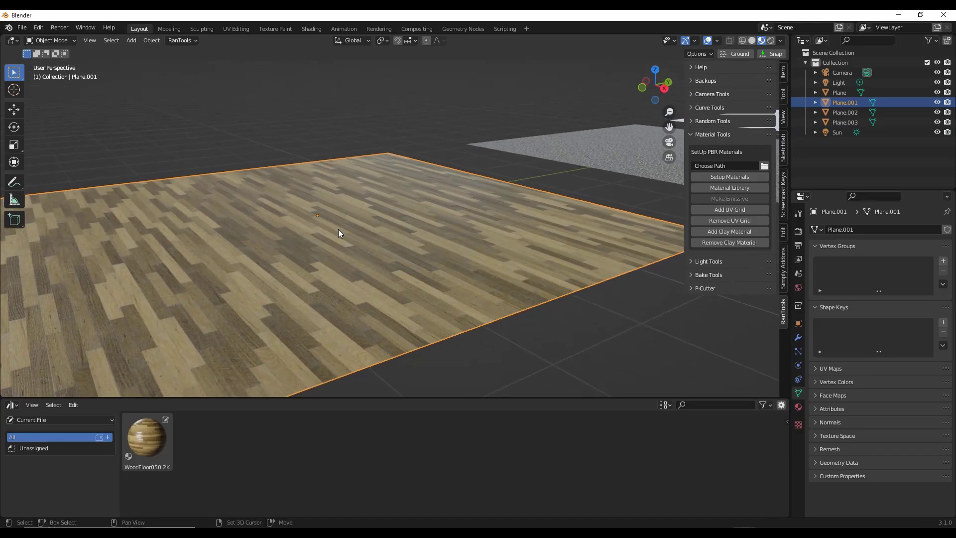
Briefly open the wood floor's quick adjustments, then switch the viewport to Rendered shading
key(shift+m)
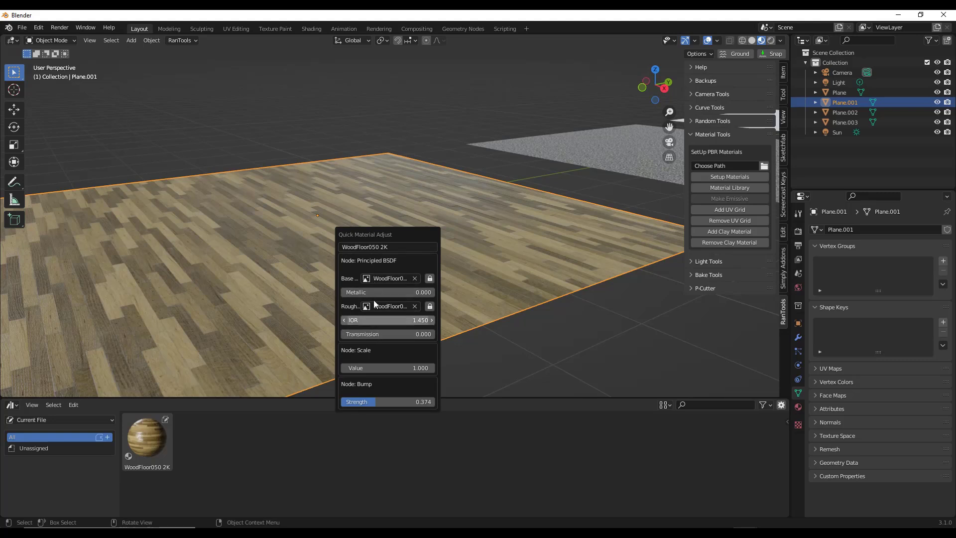
click(350, 209)
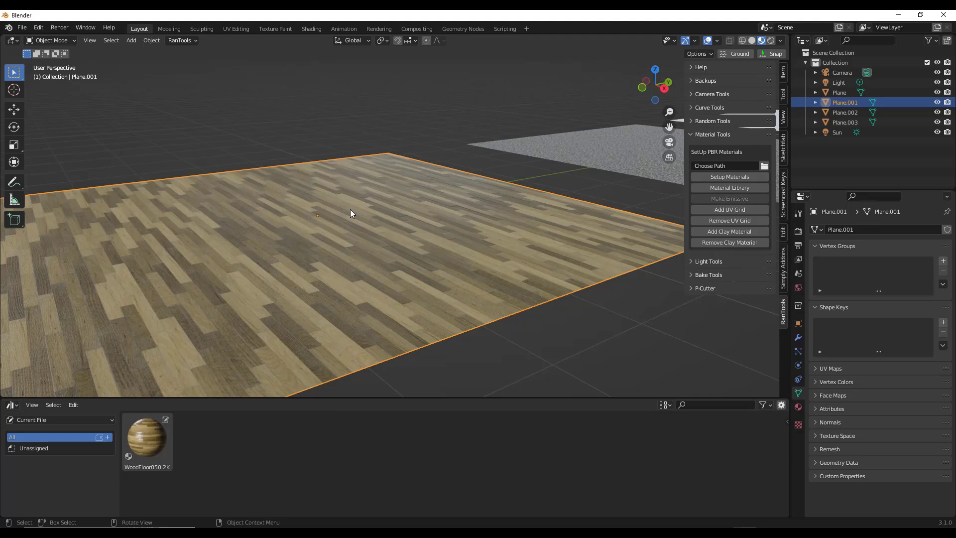
key(z)
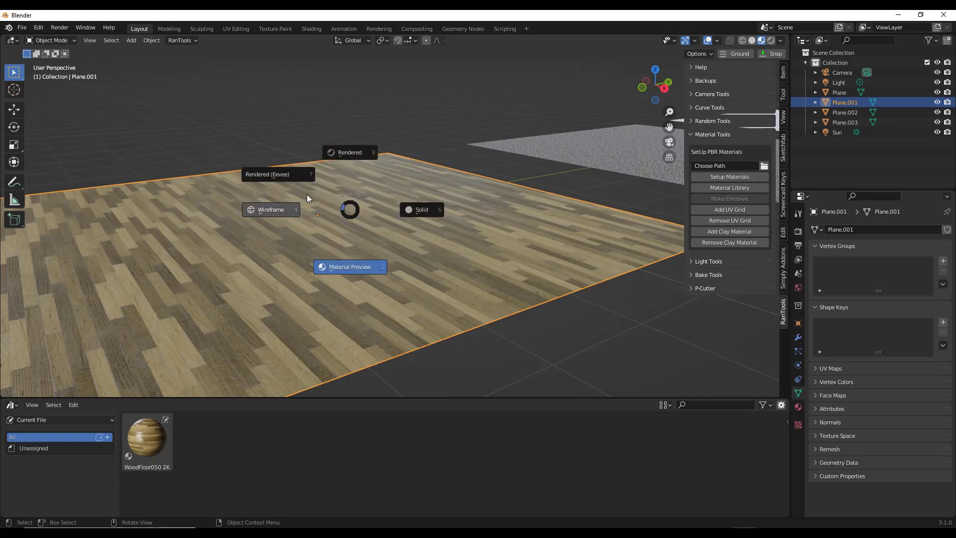
click(290, 174)
key(z)
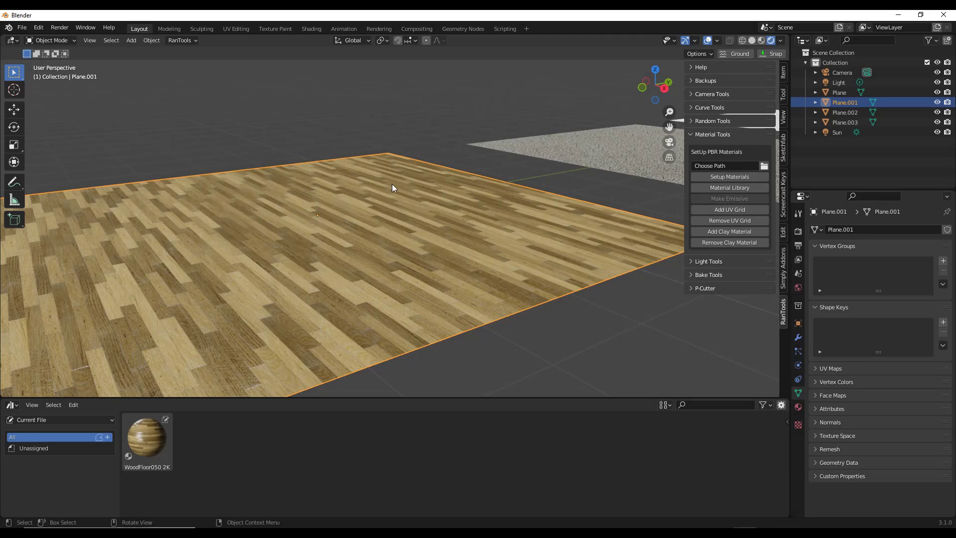
Raise WoodFloor050's bump strength to 0.511 in Quick Material Adjust, keeping metallic at 0.000
middle_drag(426, 211, 258, 292)
key(shift+m)
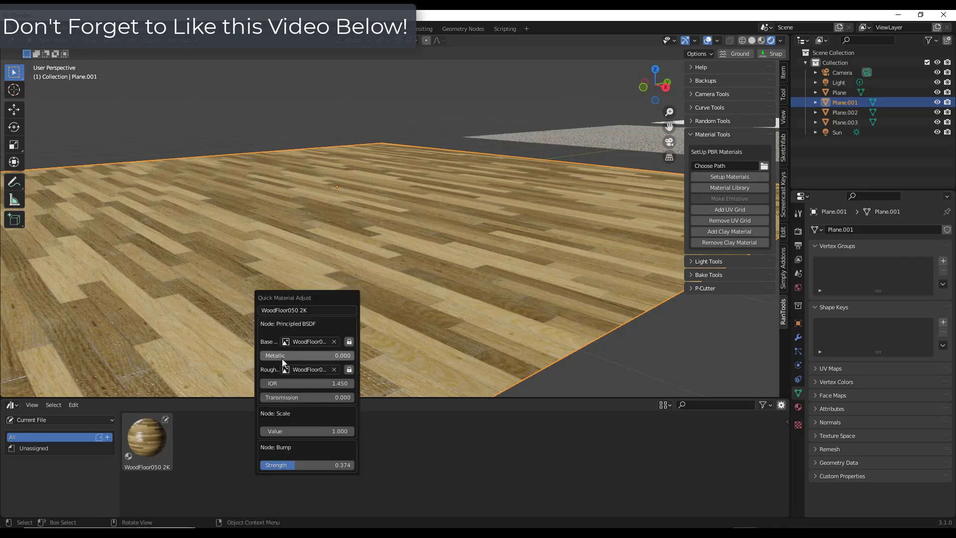
drag(294, 296, 488, 199)
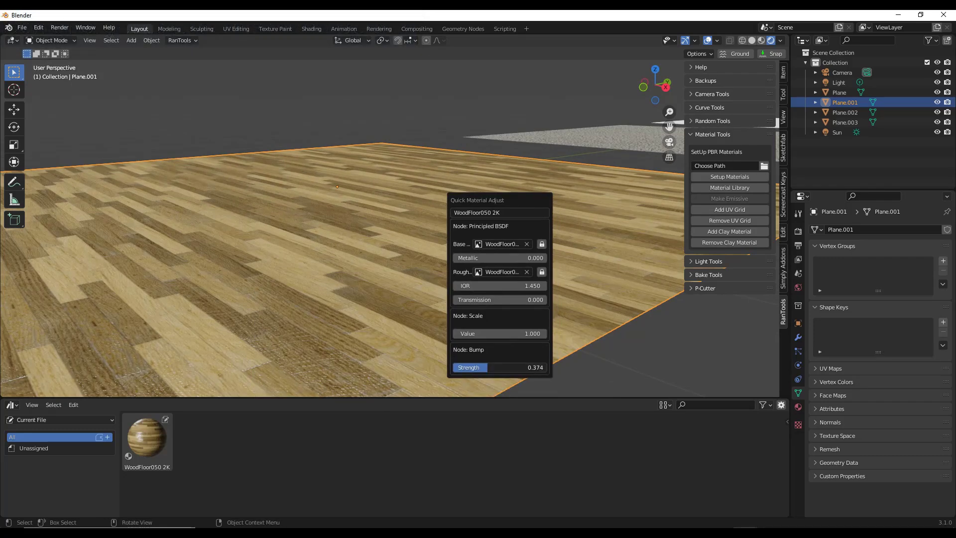
mouse_move(487, 367)
mouse_down()
mouse_move(529, 367)
mouse_move(484, 367)
mouse_move(528, 367)
mouse_move(487, 367)
mouse_move(505, 367)
mouse_up()
drag(480, 257, 516, 253)
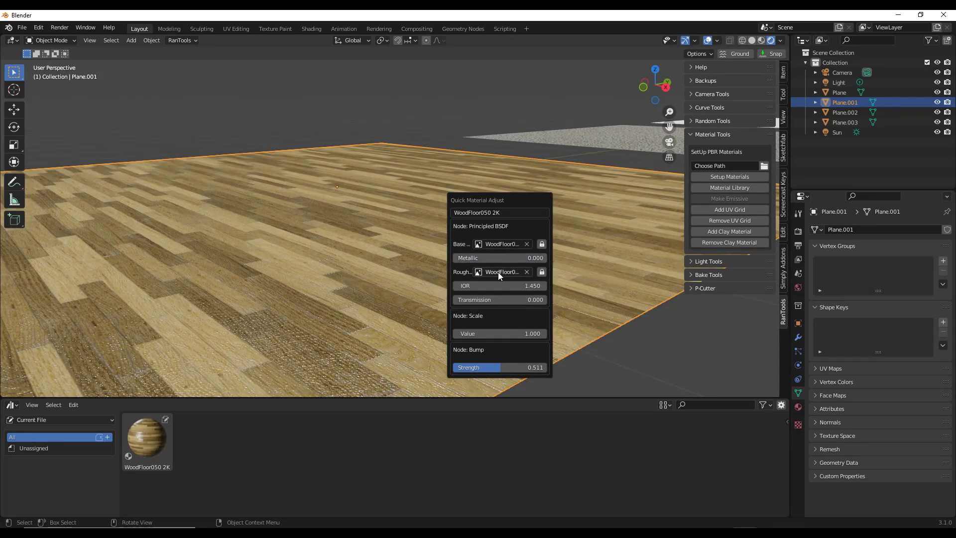
click(486, 243)
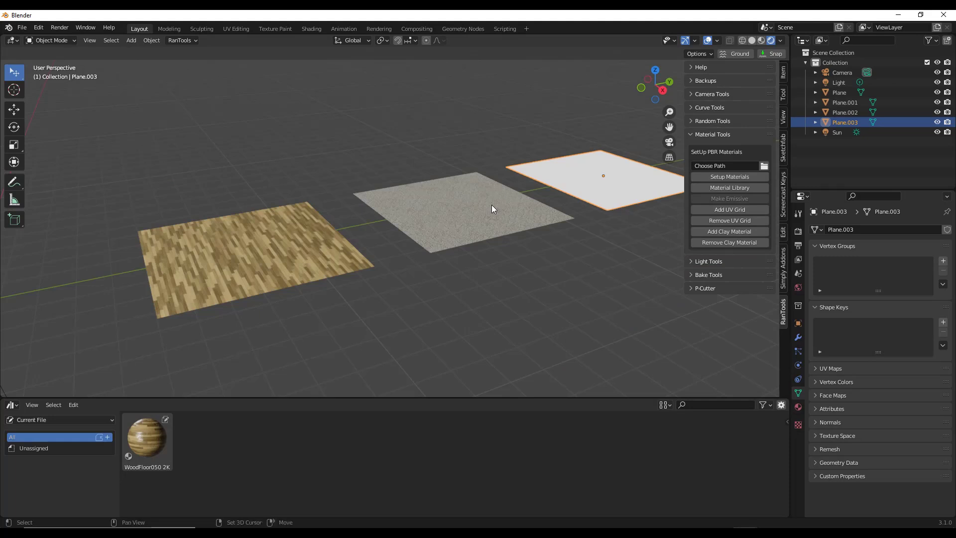
Use Material Transfer to sample the wood material onto the right-hand plane
key(shift+q)
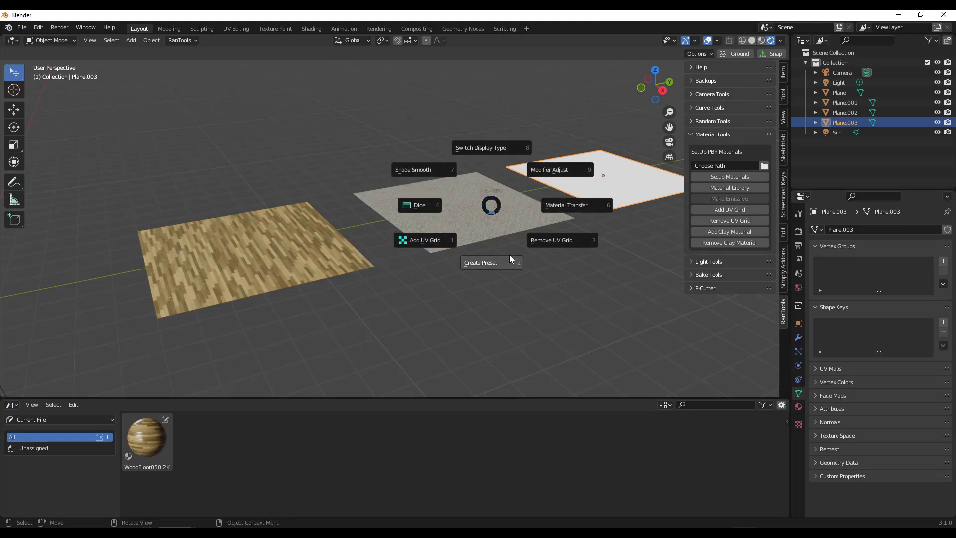
click(576, 208)
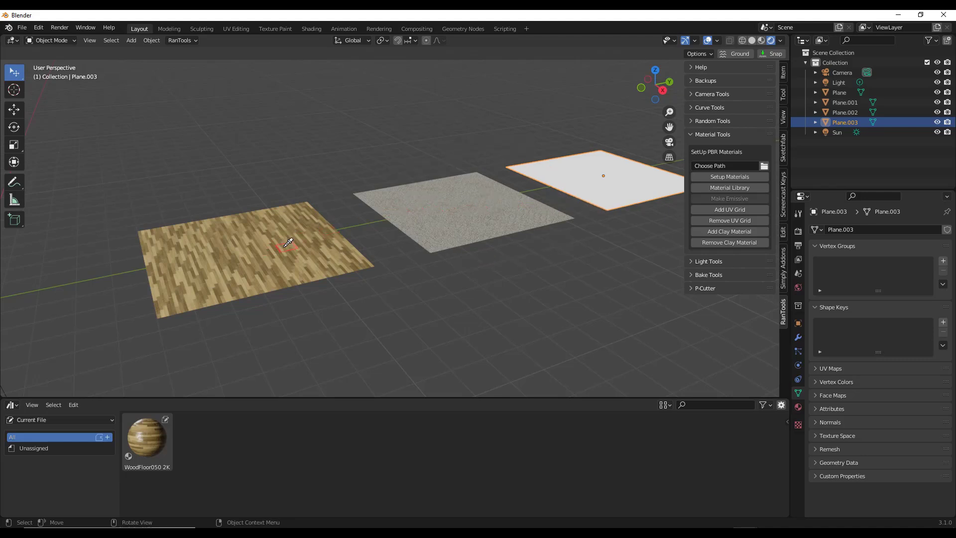
click(585, 182)
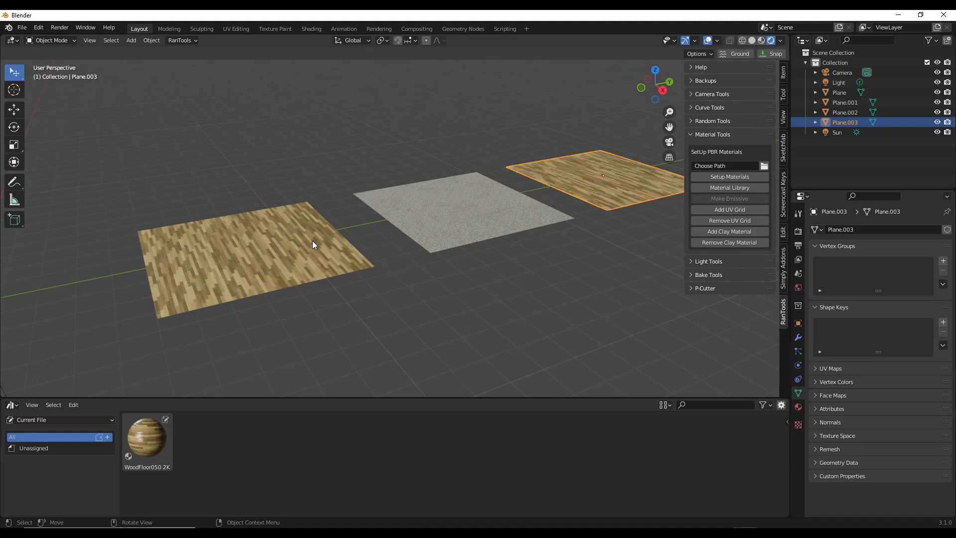
Transfer the middle plane's gravel material onto Plane.003 with the Material Transfer eyedropper
key(shift+q)
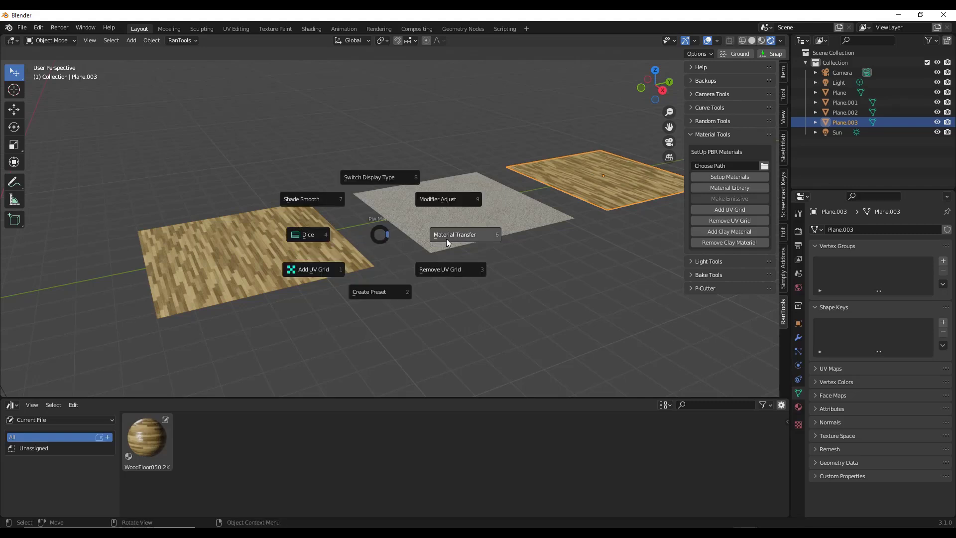
click(447, 237)
click(477, 214)
click(587, 178)
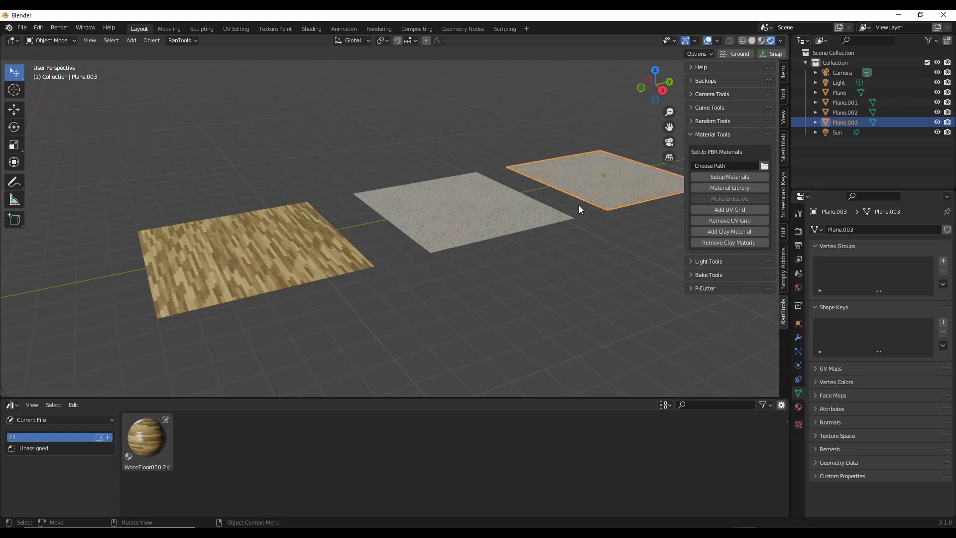
scroll(642, 179, up, 4)
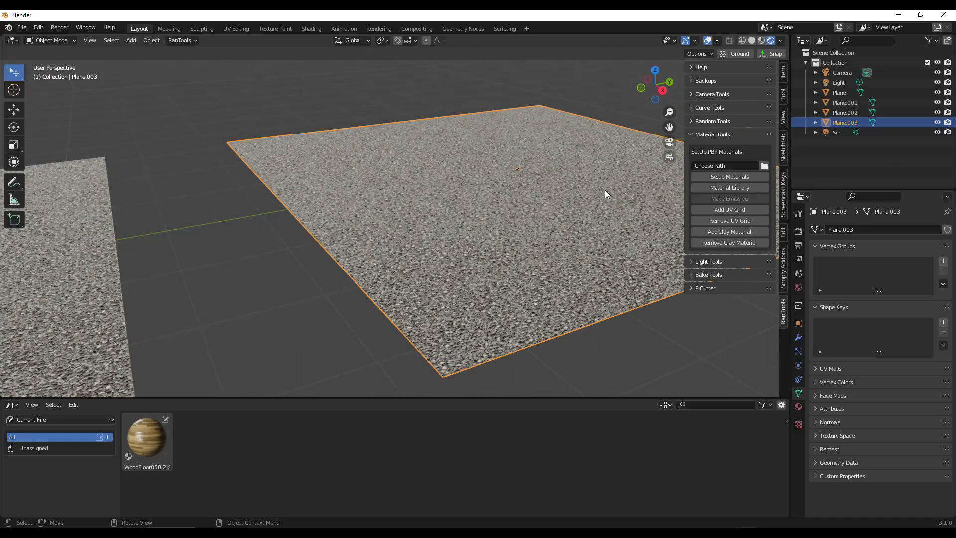
scroll(605, 189, down, 5)
scroll(583, 186, up, 3)
scroll(605, 190, down, 2)
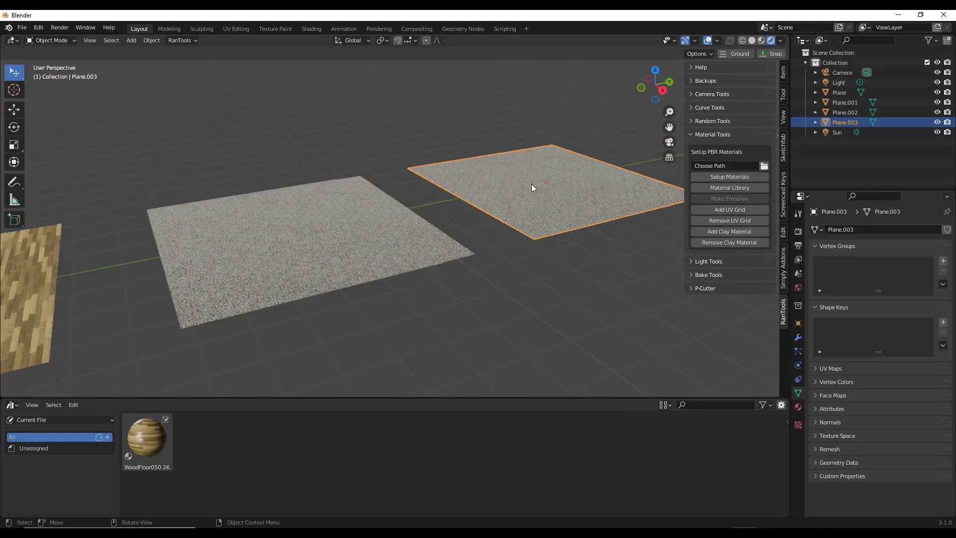
scroll(531, 184, up, 5)
scroll(378, 215, up, 2)
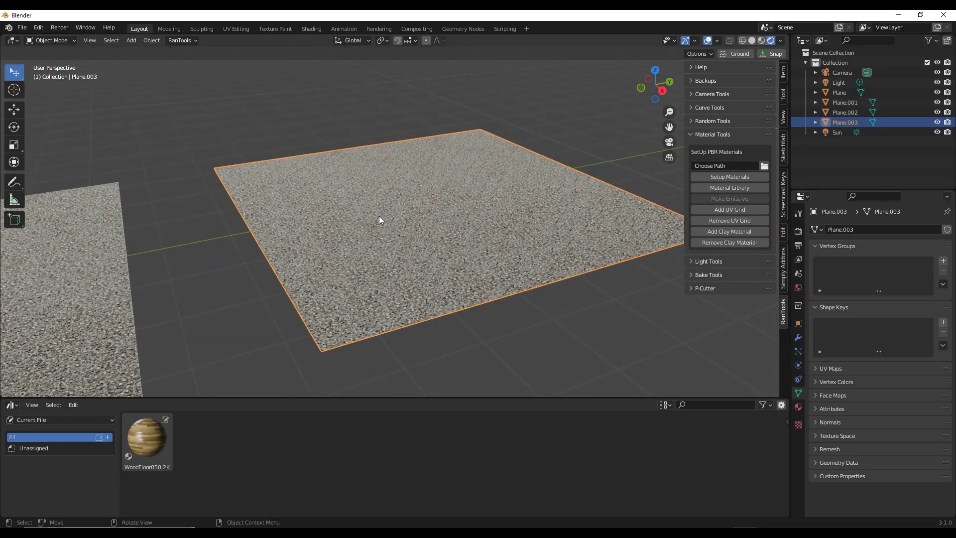
Swap Plane.003's material to WoodFloor050 2K, then to Road007 2K
key(shift+q)
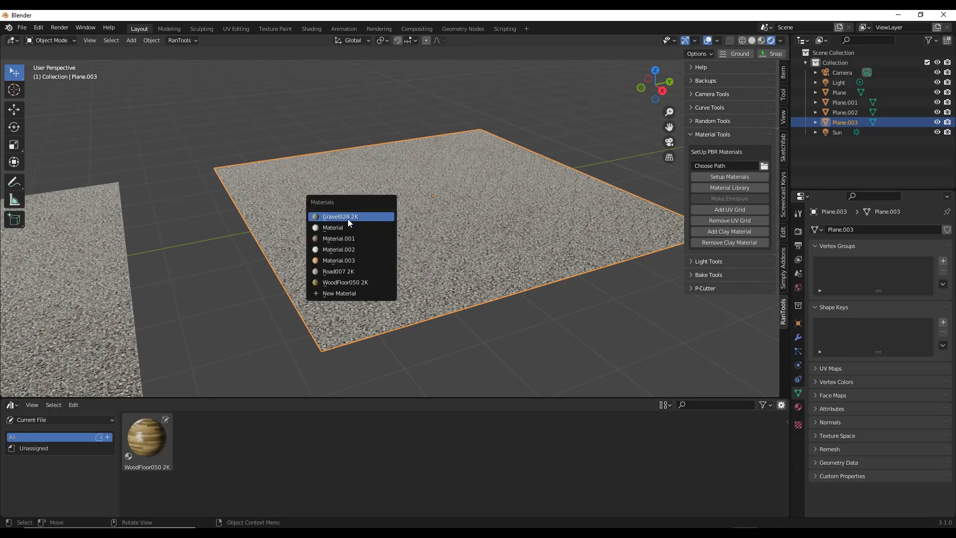
click(337, 282)
scroll(414, 202, up, 2)
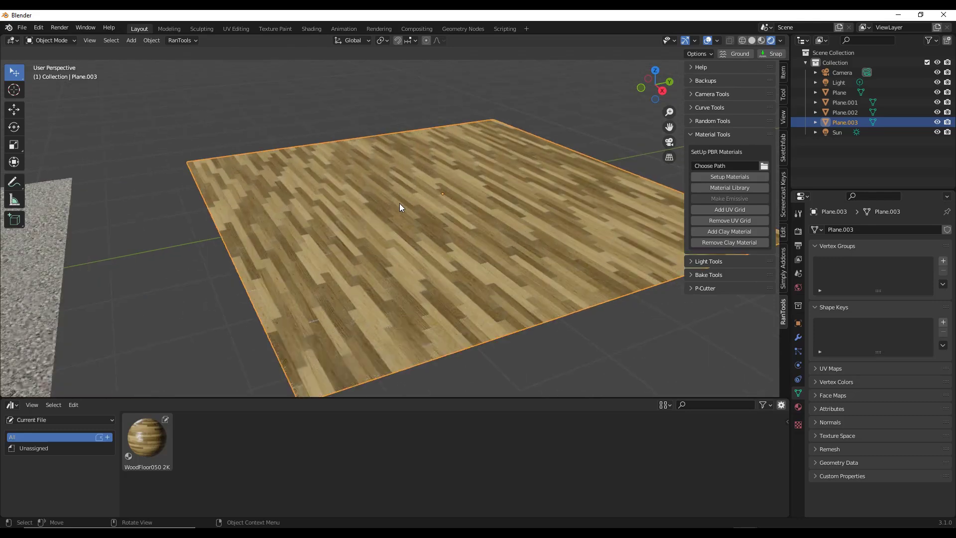
key(shift+q)
click(395, 189)
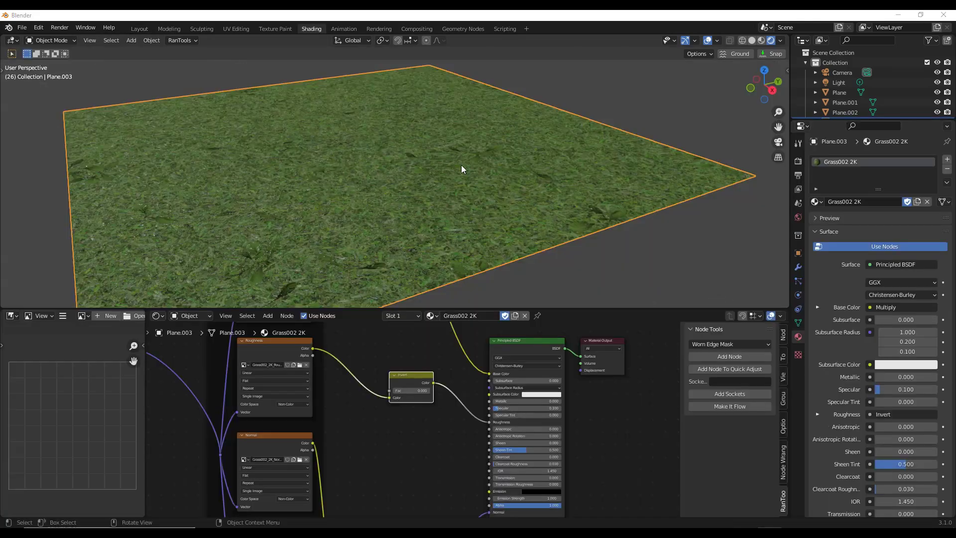
Select the grass's Principled BSDF node and open the Node Mix Menu's Other Materials list
middle_drag(516, 157, 441, 168)
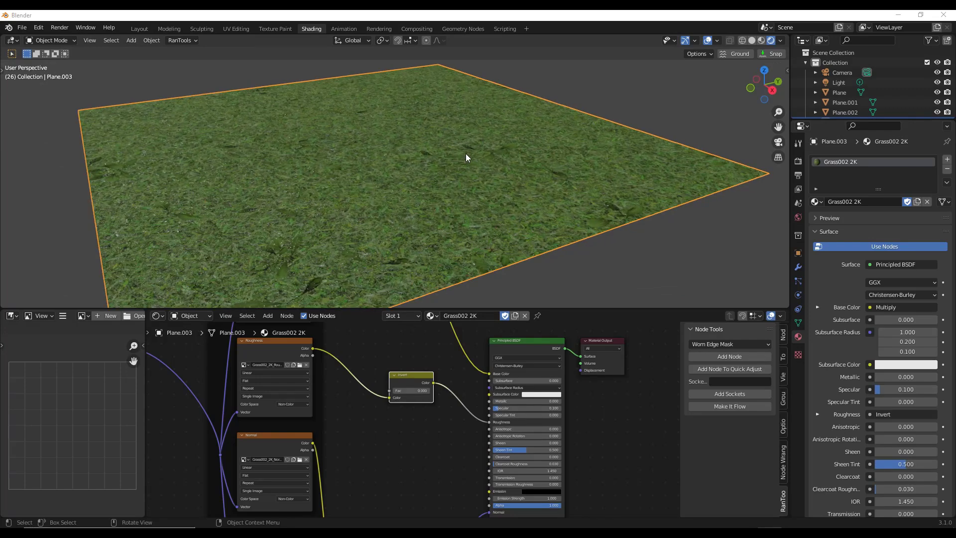
middle_drag(442, 167, 404, 192)
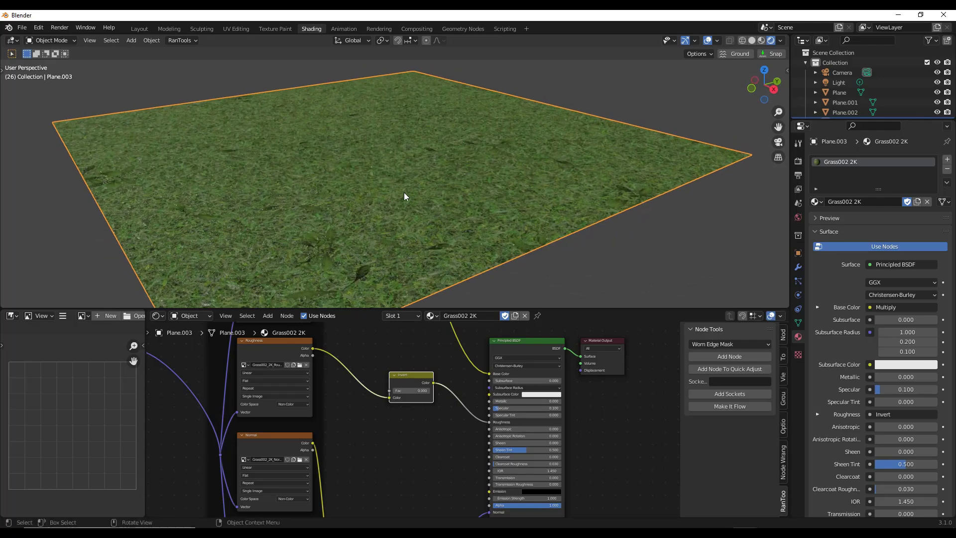
click(518, 348)
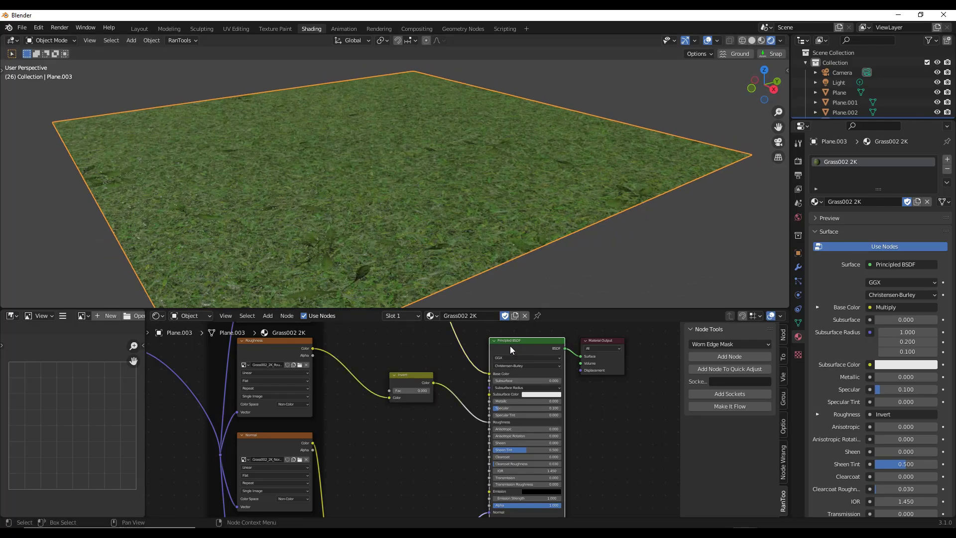
key(alt+m)
mouse_move(543, 349)
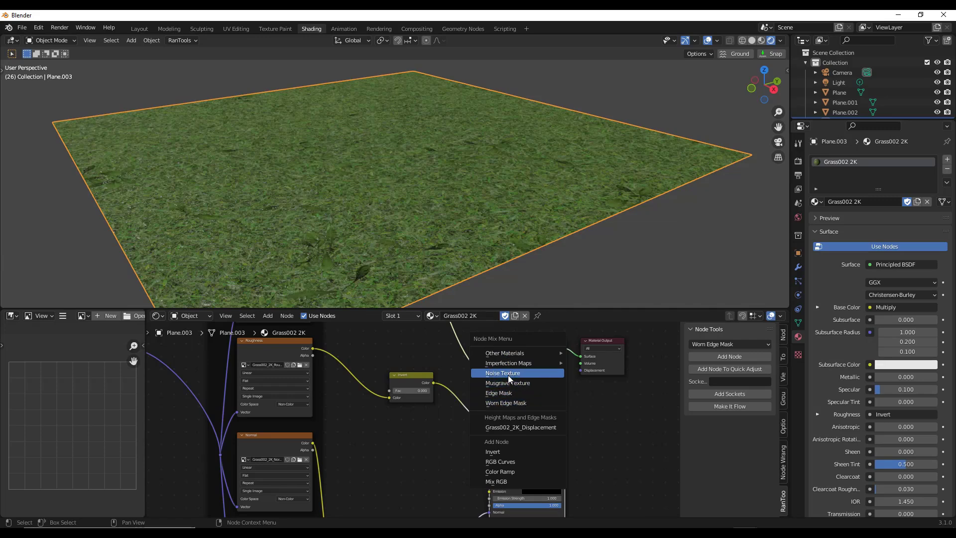
mouse_move(505, 354)
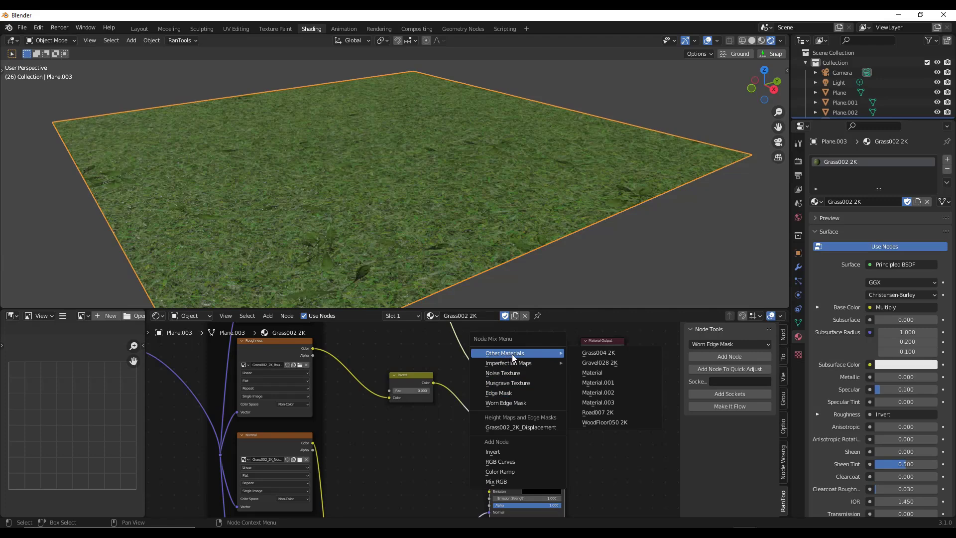
Mix Gravel028 2K into the grass with a Musgrave Texture mask and rearrange the new nodes
click(604, 364)
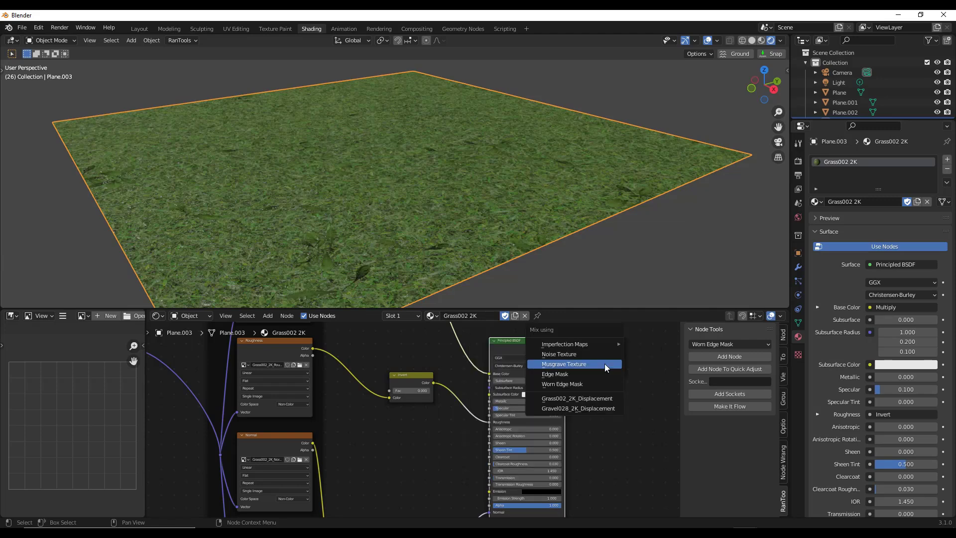
click(578, 365)
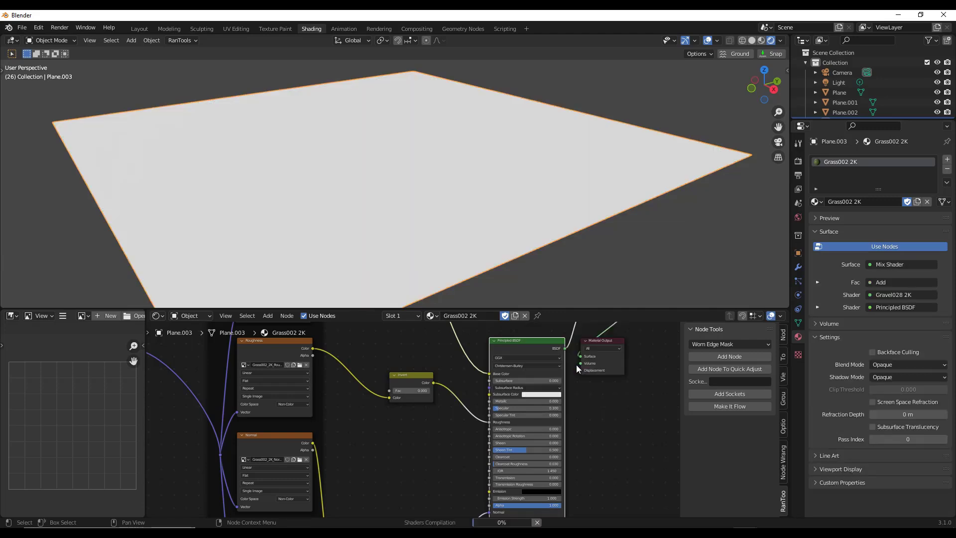
scroll(540, 389, down, 1)
scroll(540, 389, down, 2)
middle_drag(522, 402, 513, 419)
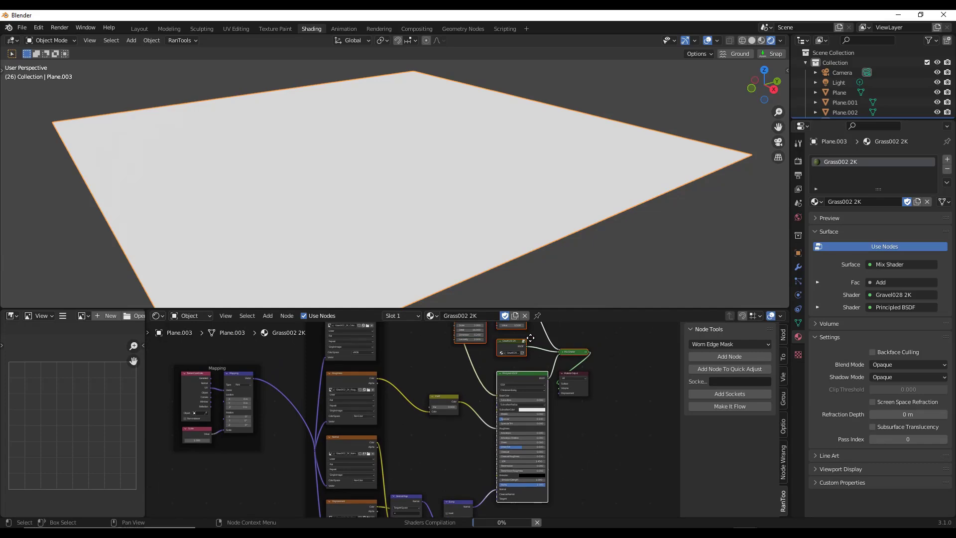
scroll(492, 438, up, 3)
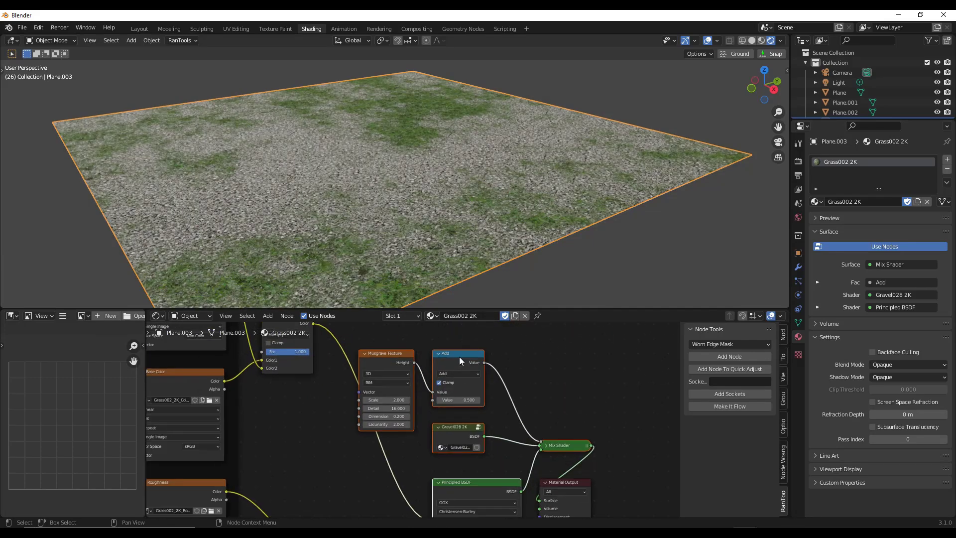
scroll(460, 360, up, 1)
drag(246, 366, 239, 458)
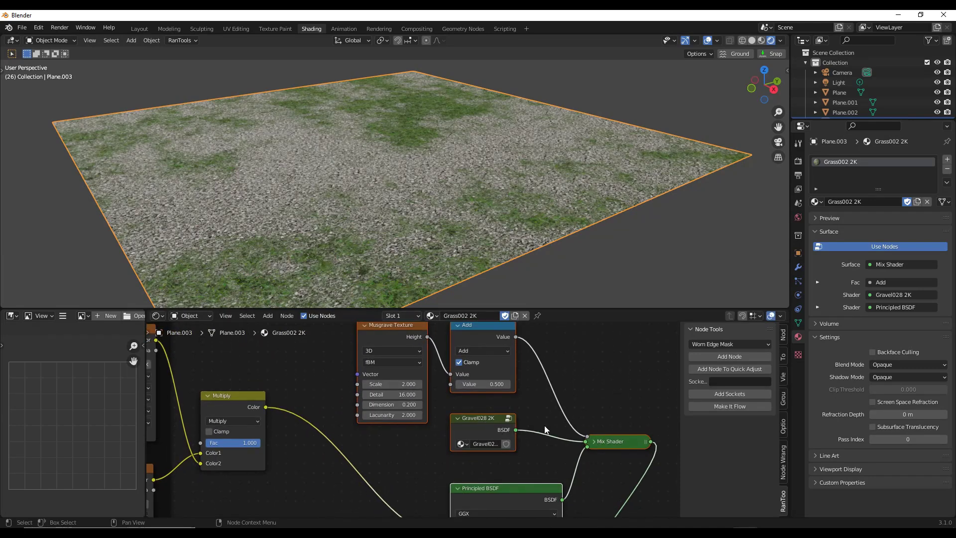
middle_drag(557, 425, 490, 445)
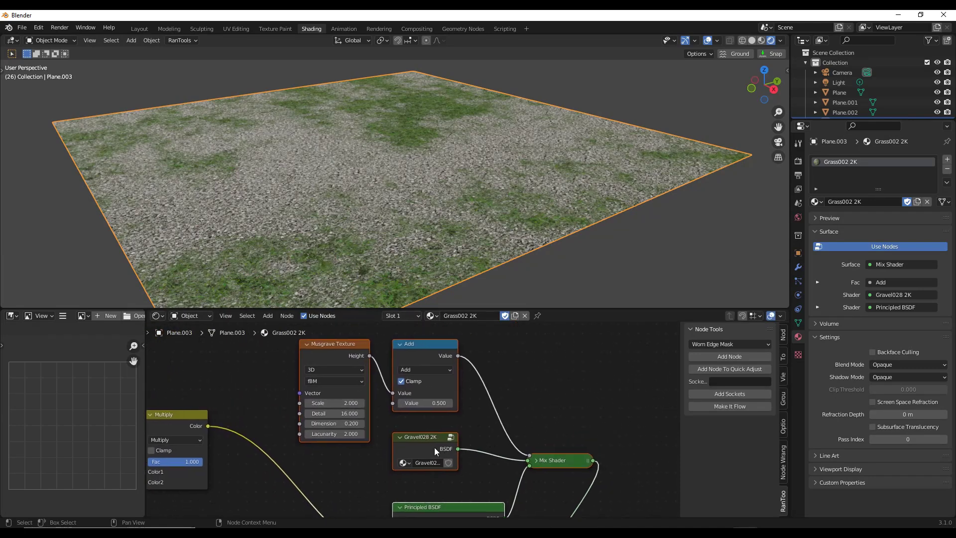
scroll(401, 222, up, 8)
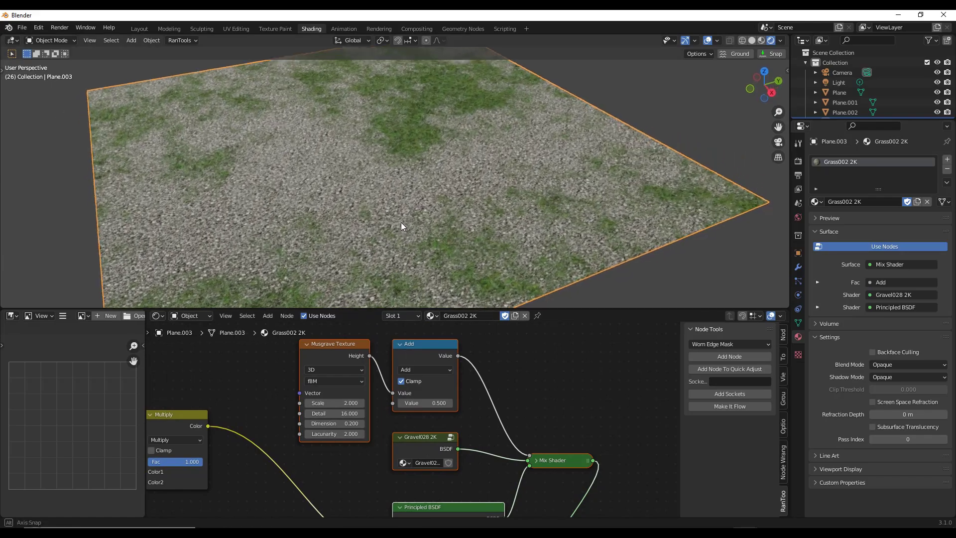
scroll(402, 132, down, 10)
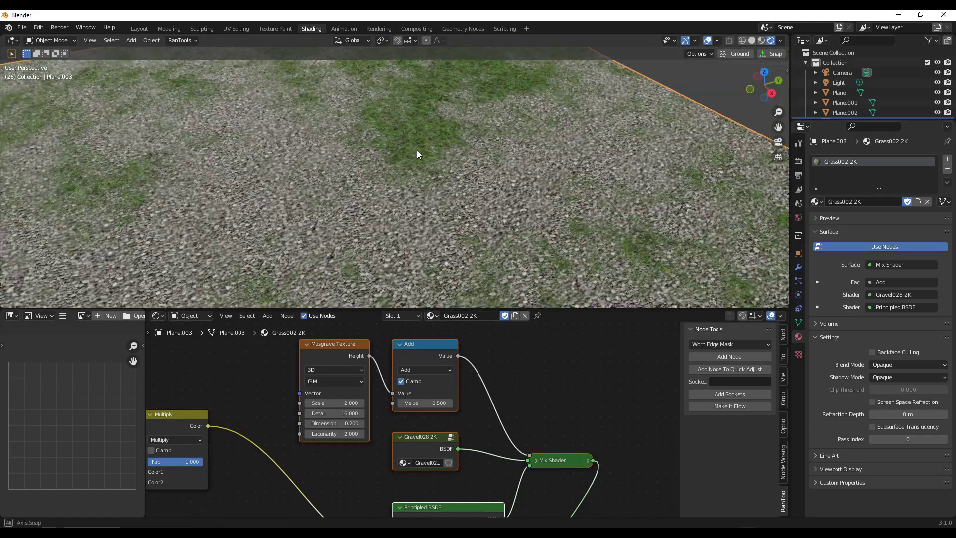
Set the Musgrave Texture mask to Scale 4.200 and Lacunarity 1.500, then zoom out to view the plane
scroll(420, 148, down, 2)
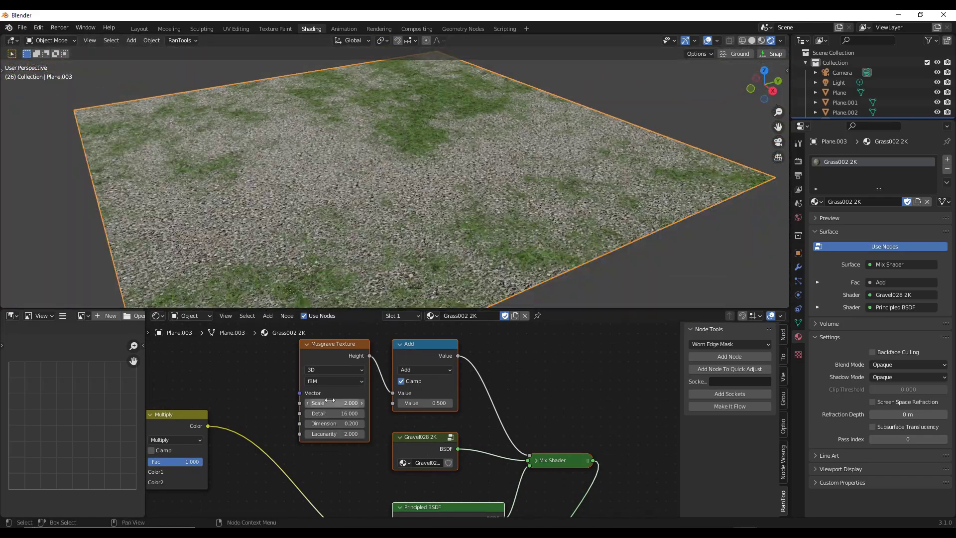
mouse_move(333, 402)
mouse_down()
mouse_move(364, 402)
mouse_move(338, 402)
mouse_up()
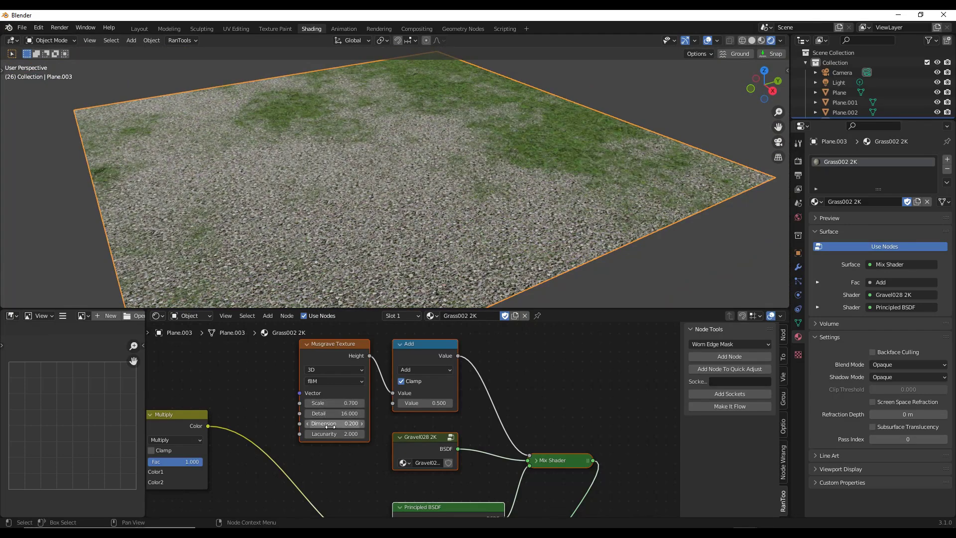
drag(332, 434, 339, 403)
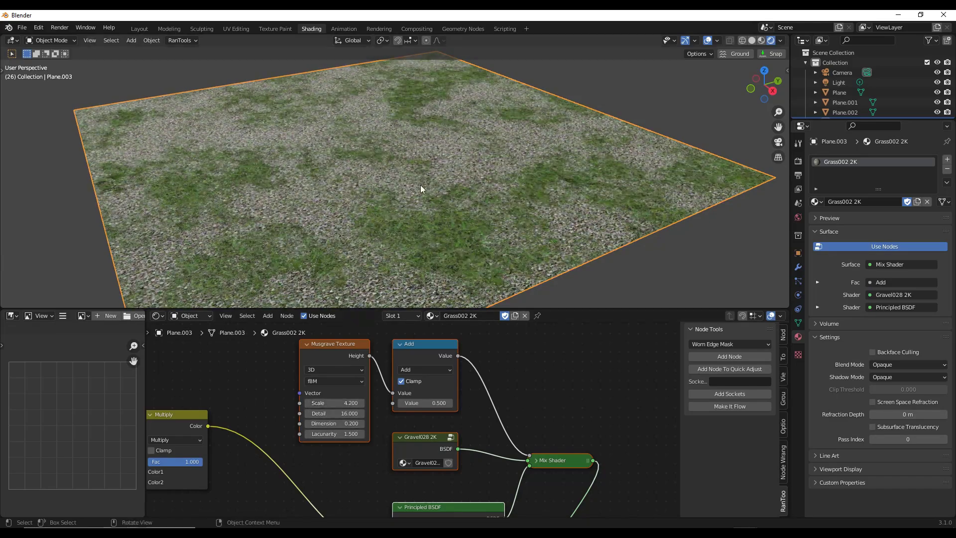
scroll(421, 184, down, 4)
middle_drag(413, 165, 412, 144)
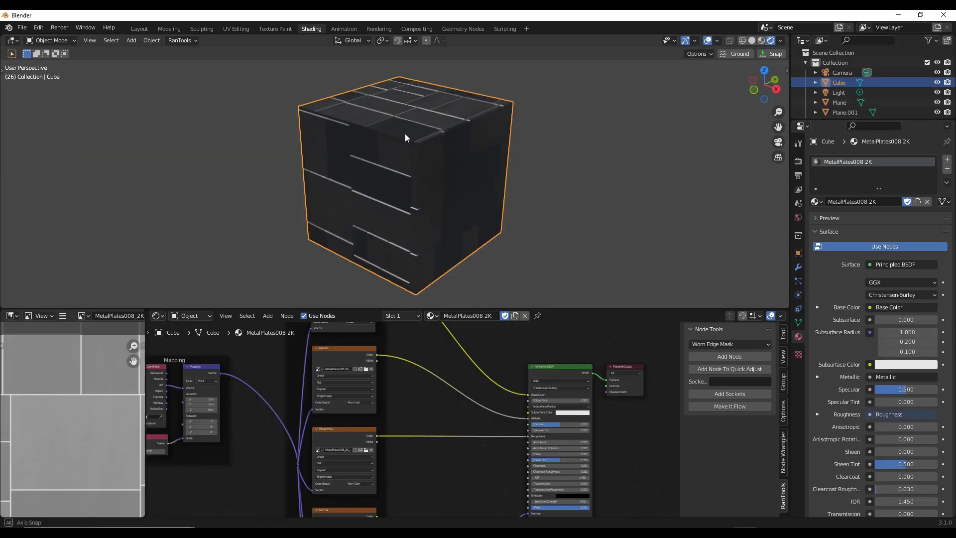
Scroll through the ArtStation Free Surface Imperfections Pack page and description, then minimize Chrome
middle_drag(404, 133, 392, 131)
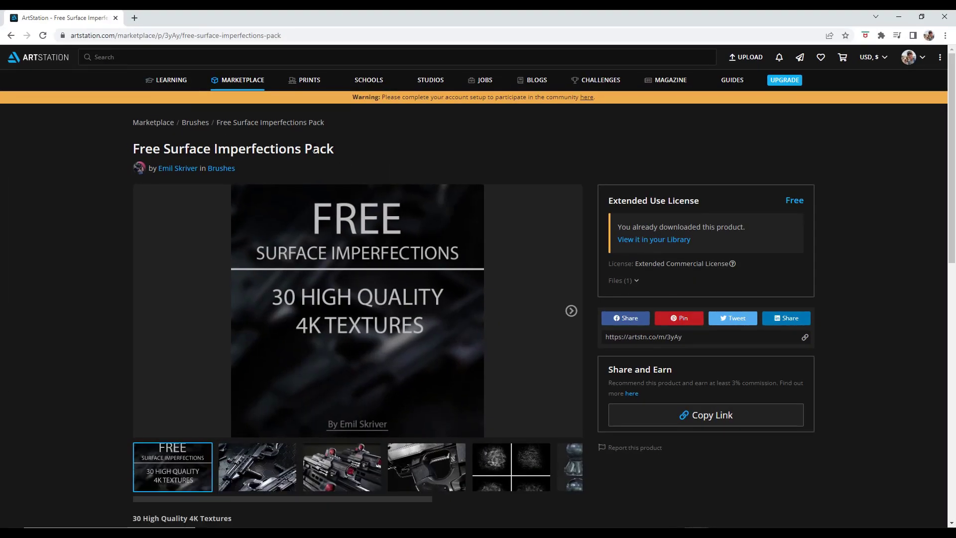
scroll(303, 207, down, 5)
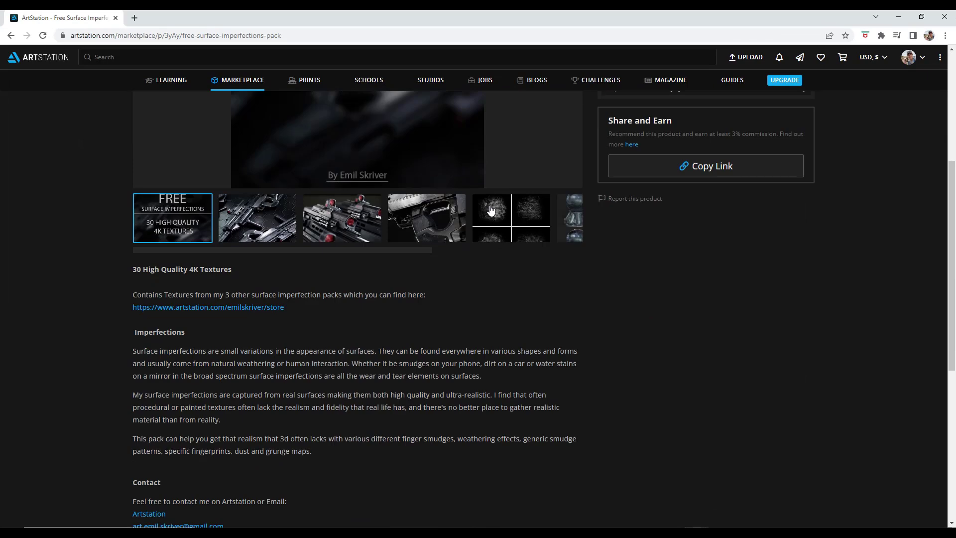
scroll(491, 226, down, 1)
scroll(487, 205, up, 4)
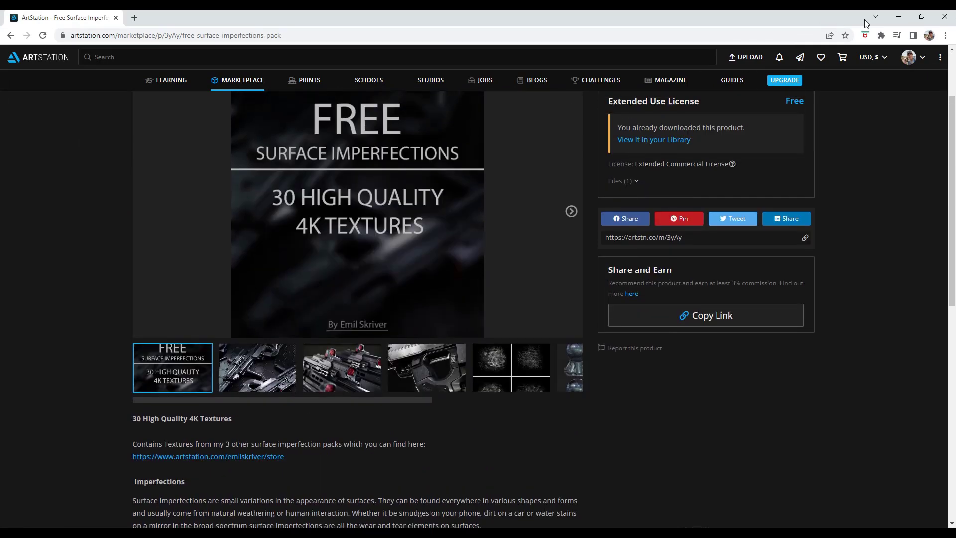
click(898, 19)
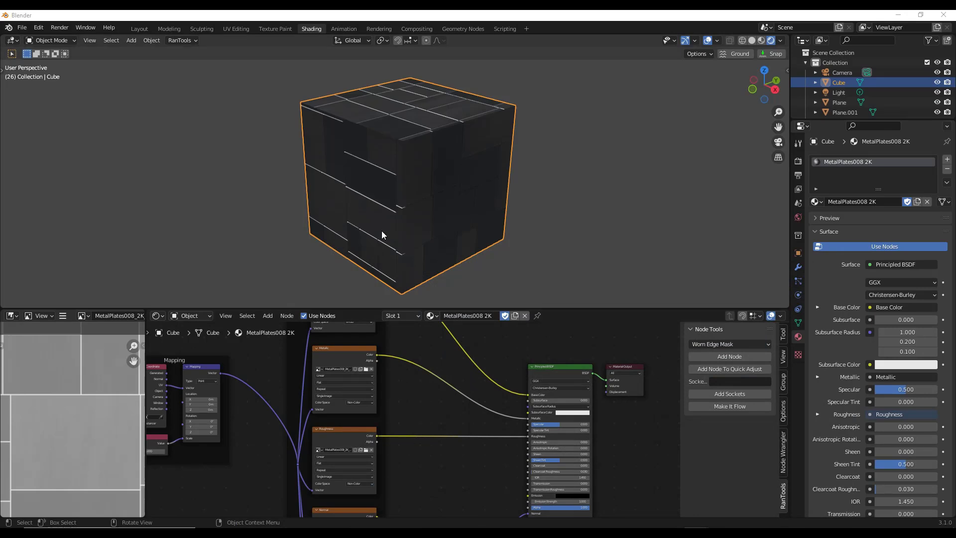
Mix Decal_WaterStain_04 into the Roughness image texture via RanTools' Imperfection Maps, then view the new nodes
middle_drag(326, 449, 316, 388)
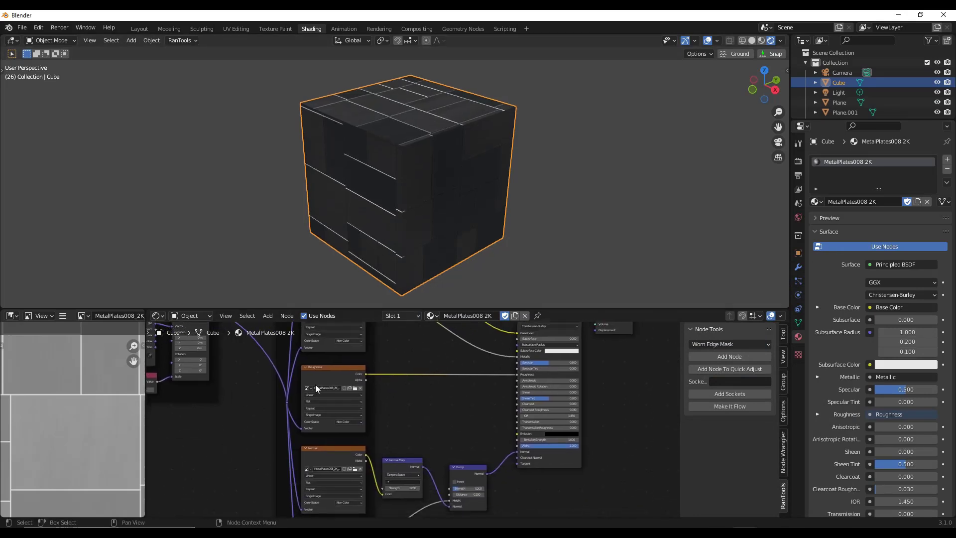
click(316, 388)
key(alt+m)
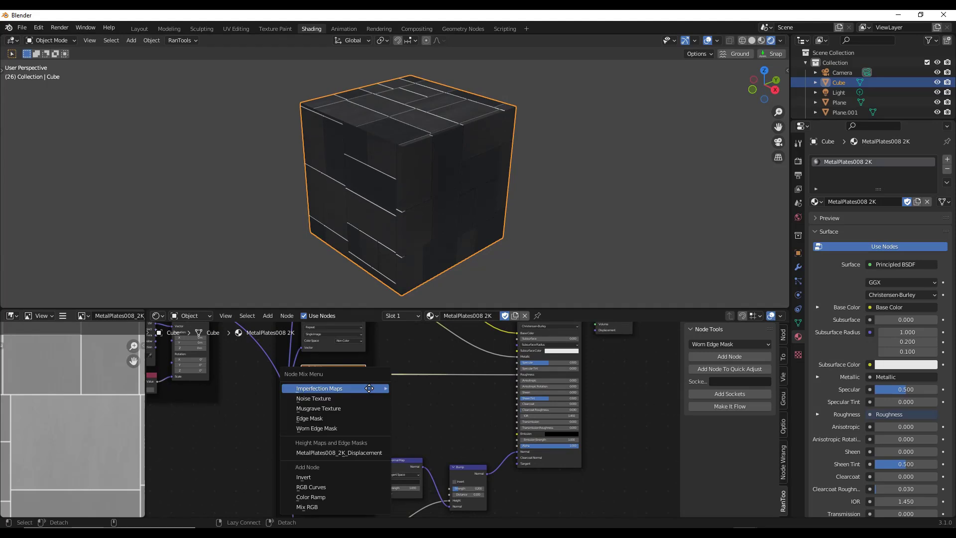
mouse_move(369, 388)
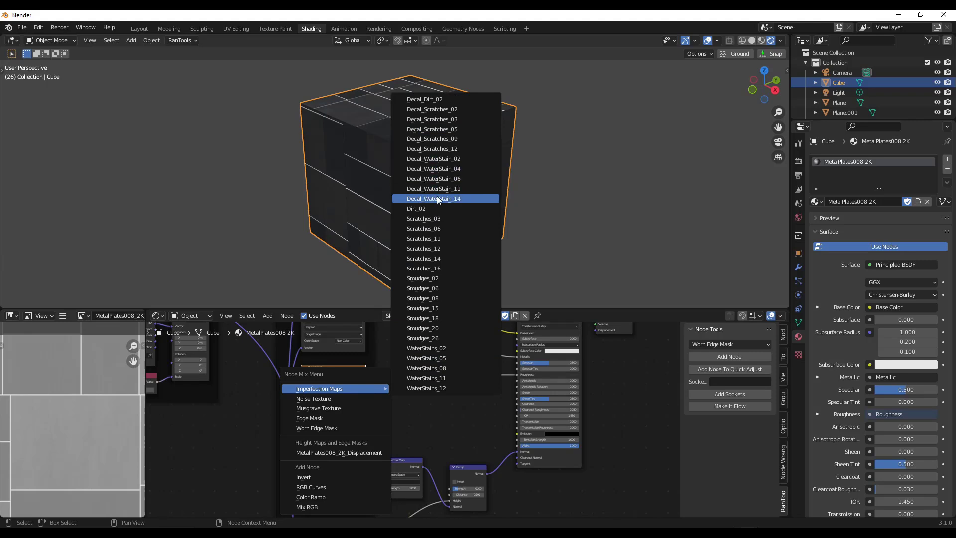
click(443, 171)
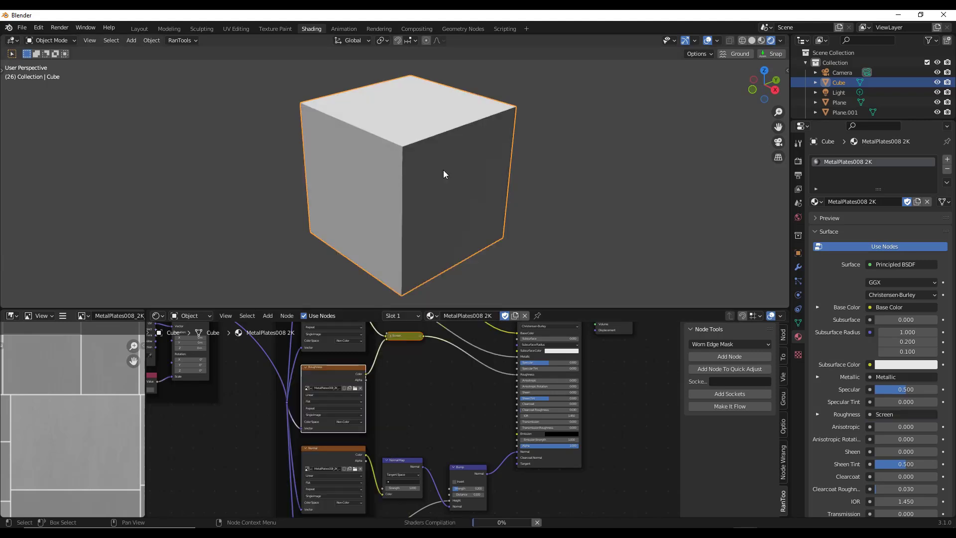
scroll(414, 130, up, 10)
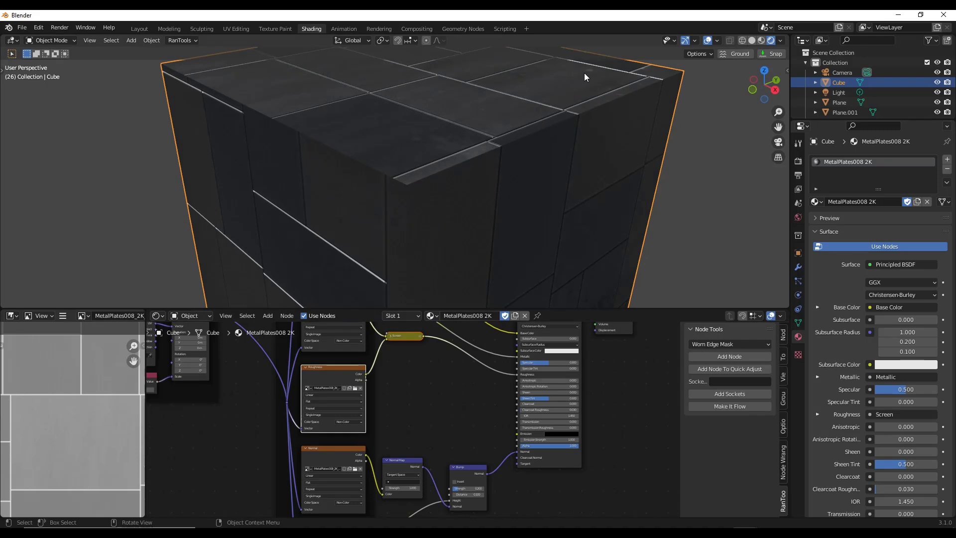
scroll(513, 80, up, 2)
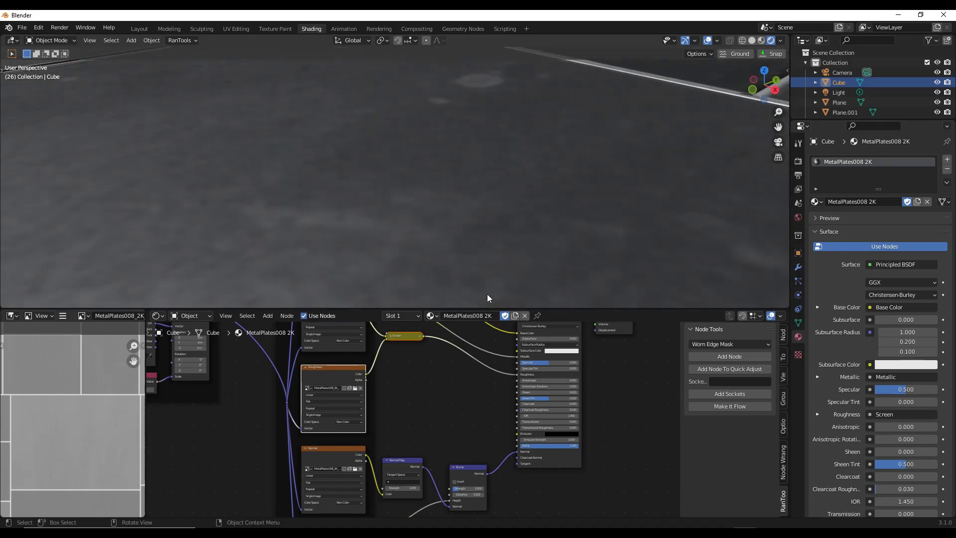
scroll(539, 131, down, 8)
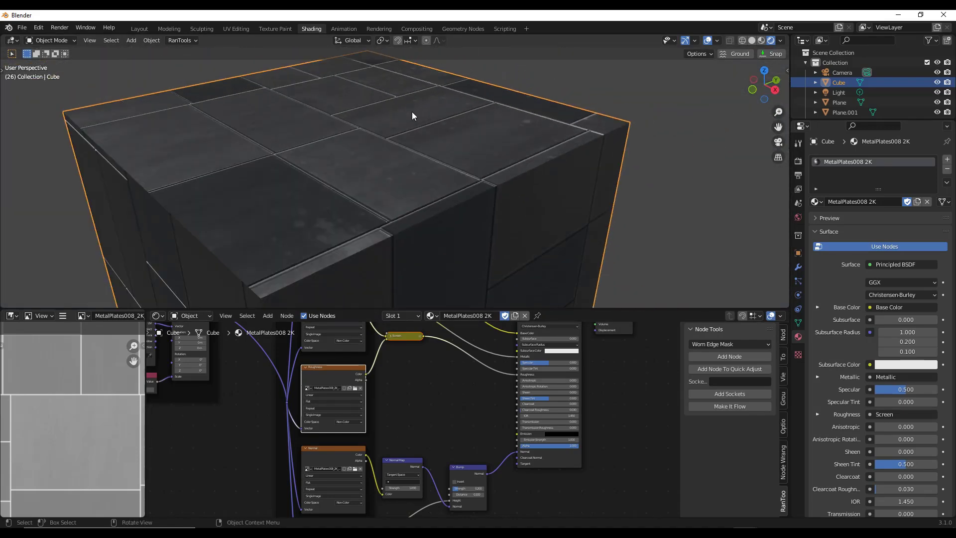
scroll(403, 130, up, 1)
scroll(393, 391, down, 2)
middle_drag(393, 391, 428, 417)
Move the new water-stain nodes aside and expand the Decal_WaterStain image node further left
scroll(357, 362, up, 3)
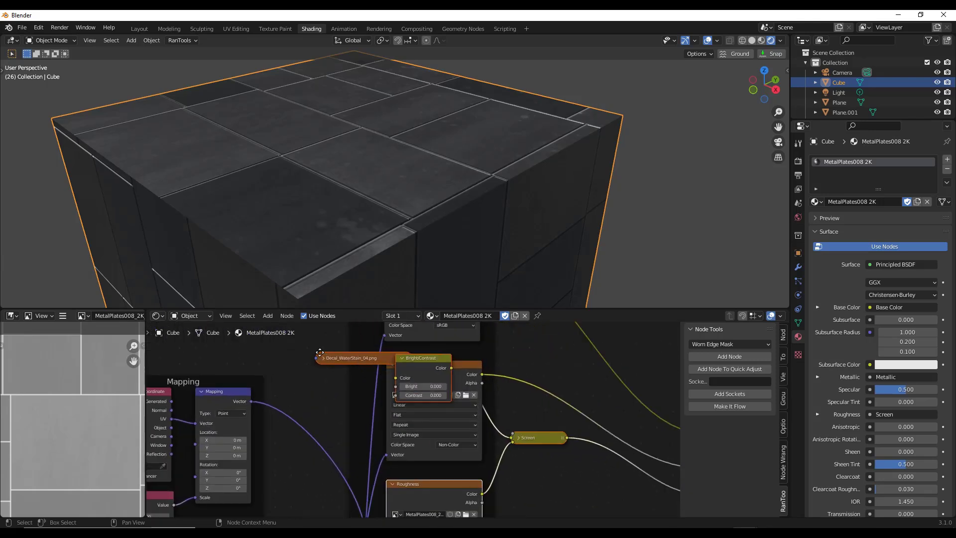
key(g)
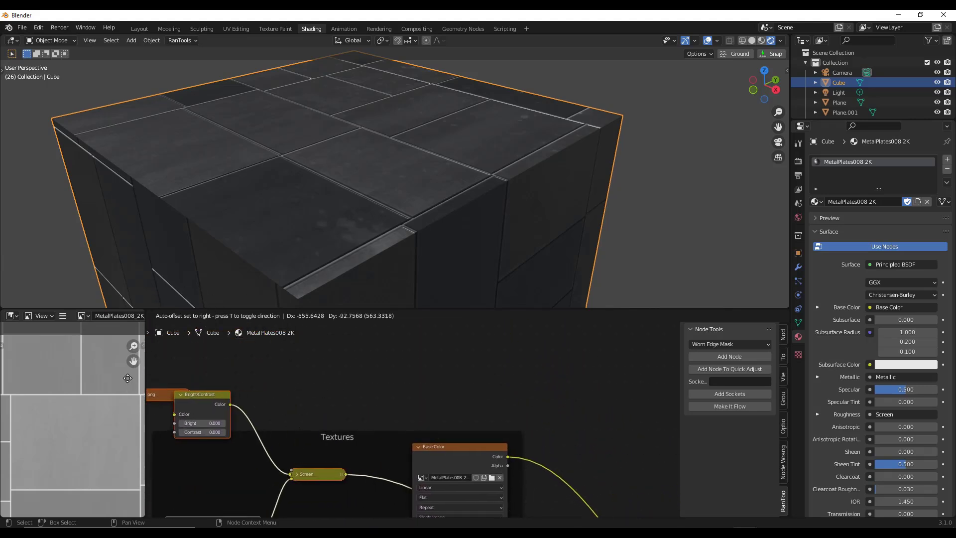
click(224, 371)
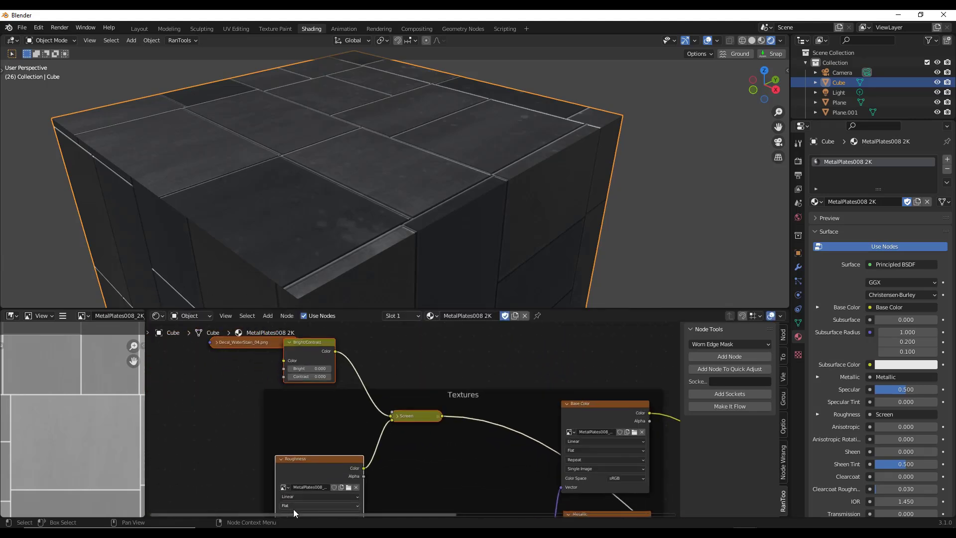
scroll(293, 513, down, 2)
click(233, 348)
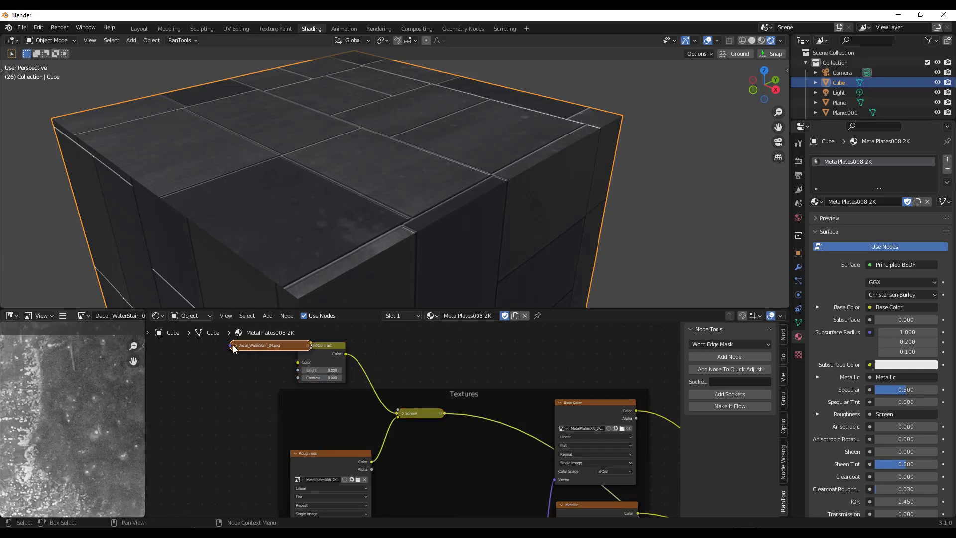
click(235, 346)
drag(258, 354, 205, 362)
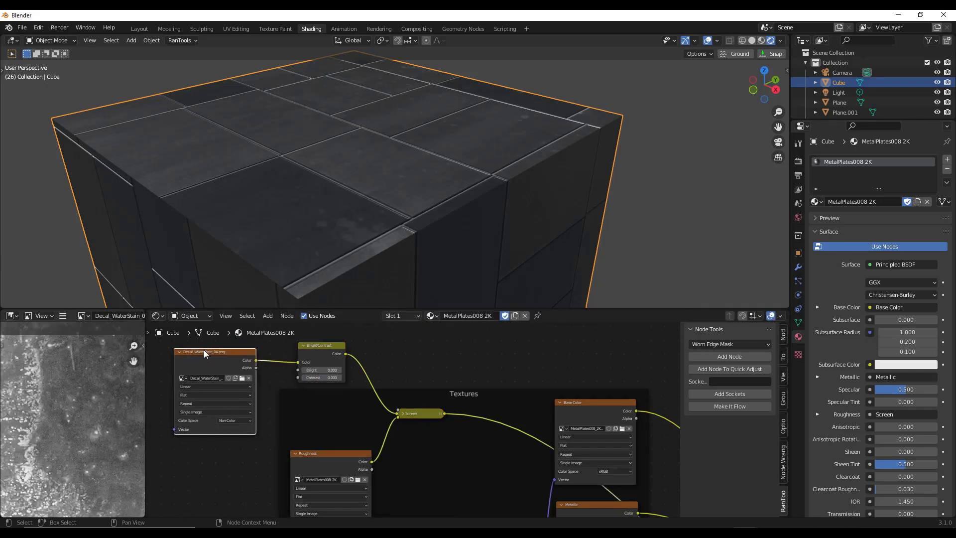
Set the water-stain Bright/Contrast node to Bright 0.020 and Contrast 0.080
scroll(314, 367, up, 3)
mouse_move(313, 367)
mouse_down()
mouse_move(283, 366)
mouse_move(325, 362)
mouse_move(305, 376)
mouse_move(319, 376)
mouse_up()
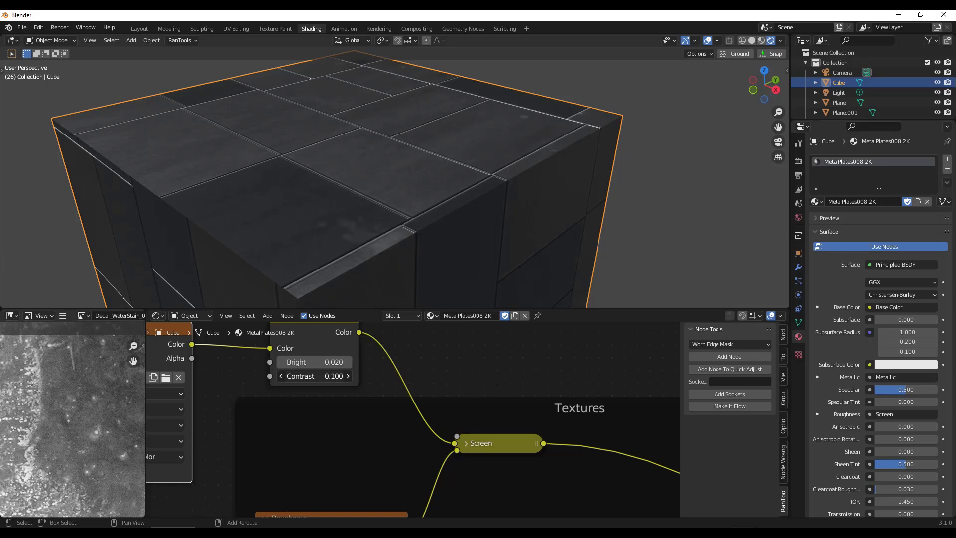
scroll(445, 225, down, 10)
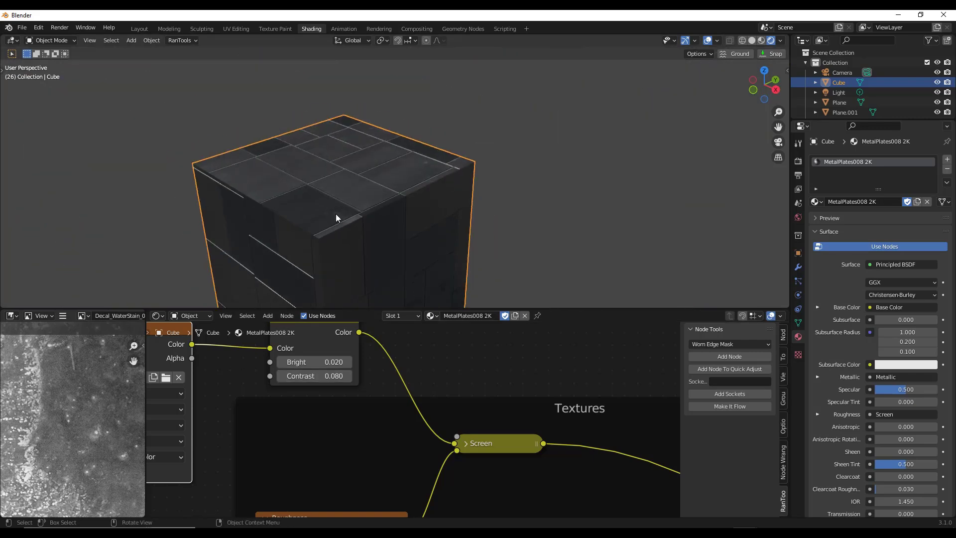
scroll(432, 354, down, 10)
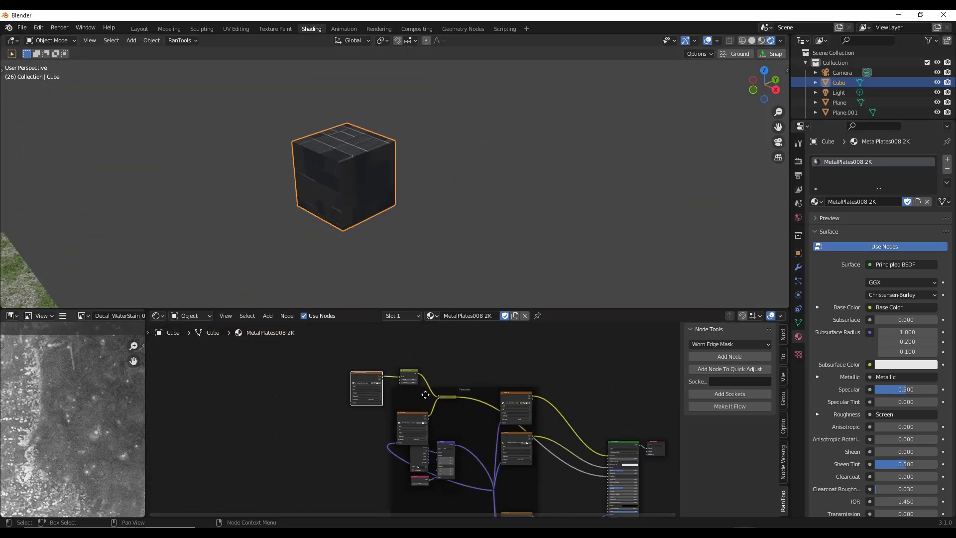
Mix the Scratches_16 imperfection map into the Normal image texture node with RanTools' Alt+M menu
scroll(372, 426, up, 8)
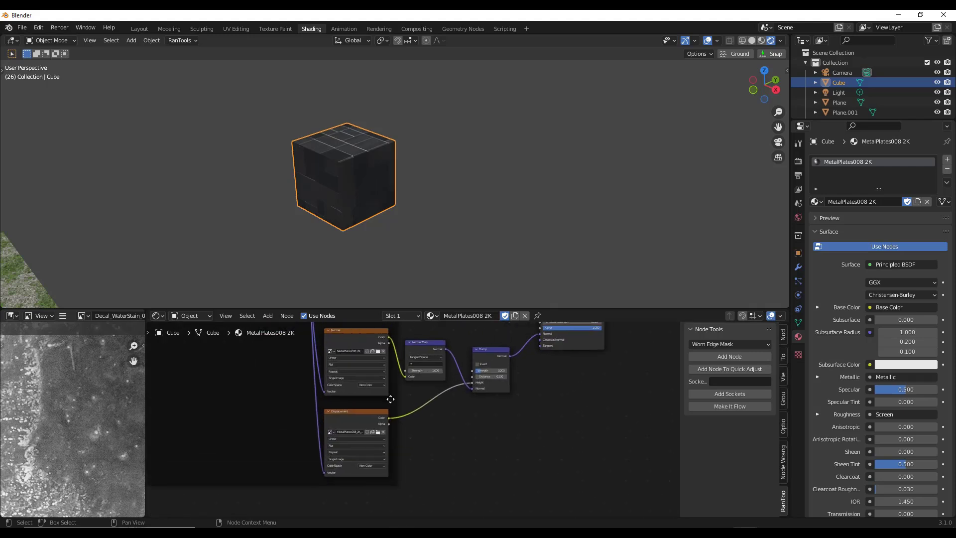
scroll(335, 365, up, 2)
click(326, 365)
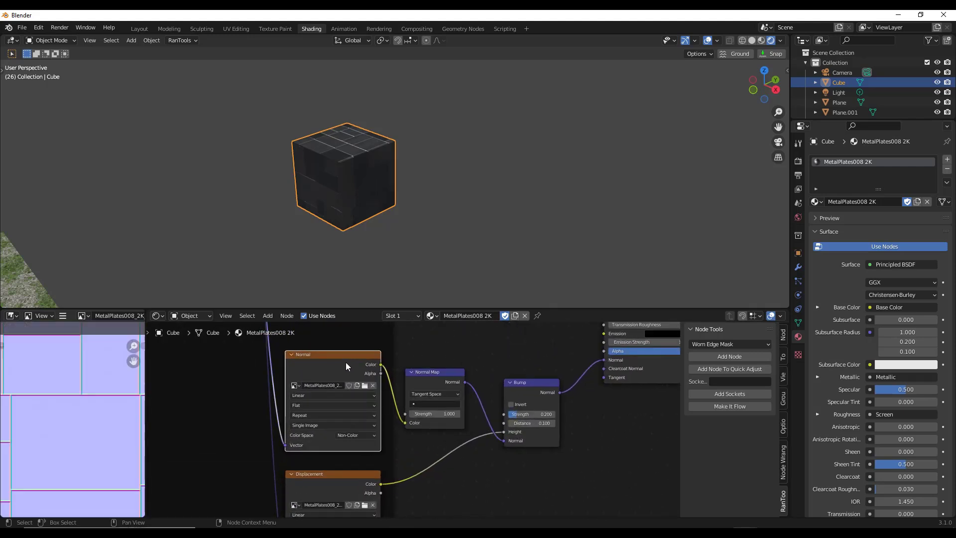
drag(345, 363, 317, 362)
key(alt+m)
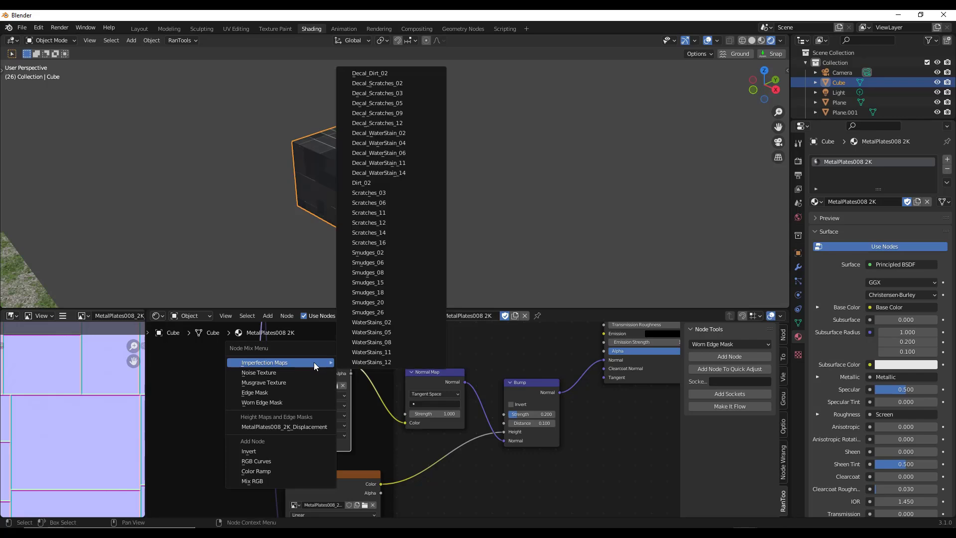
click(377, 241)
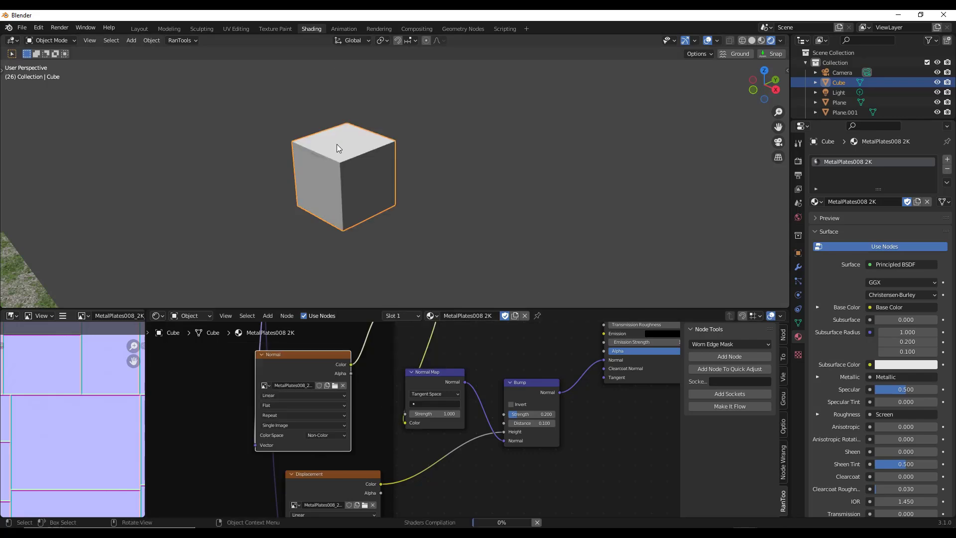
Zoom and orbit the viewport to inspect the scratches on the cube corner-on
scroll(330, 174, up, 5)
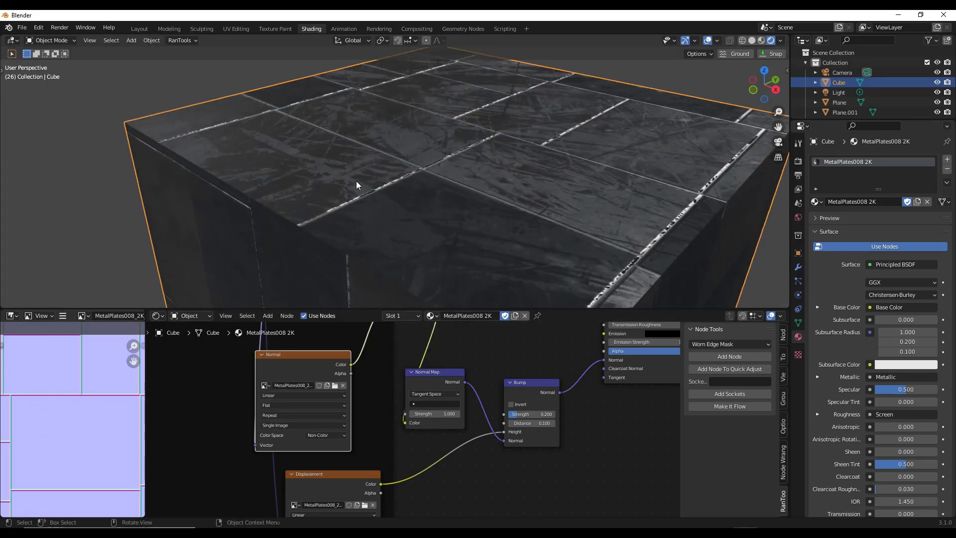
scroll(423, 184, down, 1)
scroll(497, 191, up, 3)
scroll(518, 197, down, 6)
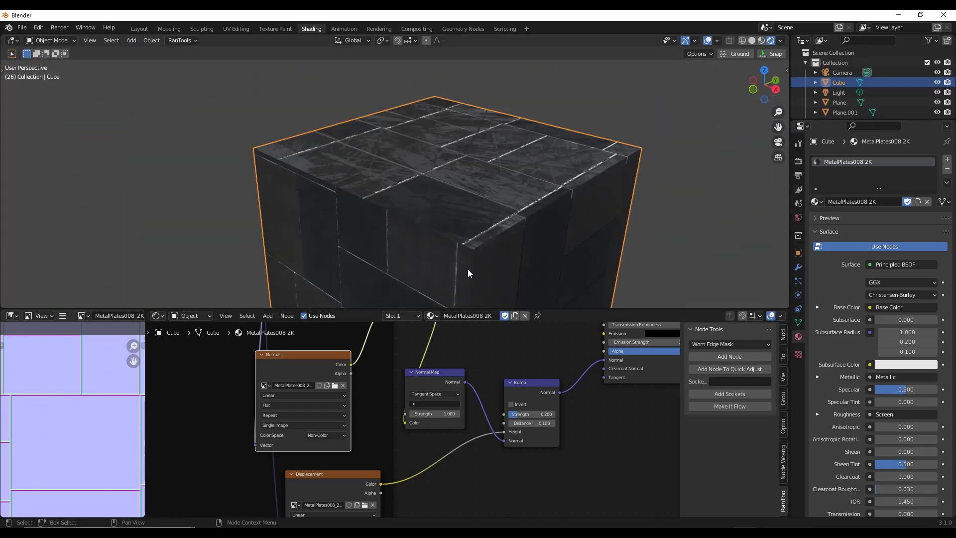
scroll(515, 199, down, 6)
mouse_move(515, 189)
middle_down()
mouse_move(503, 208)
mouse_move(504, 193)
middle_up()
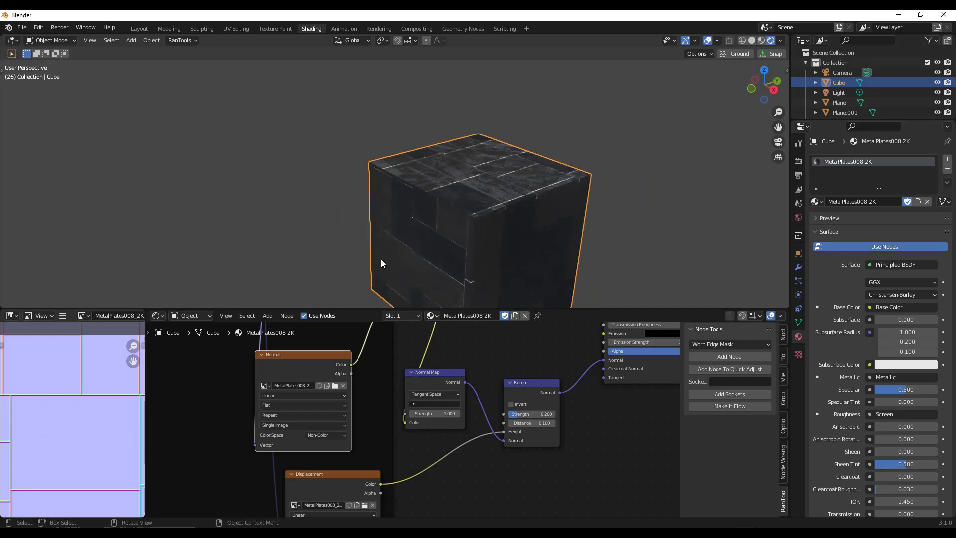
scroll(518, 199, down, 3)
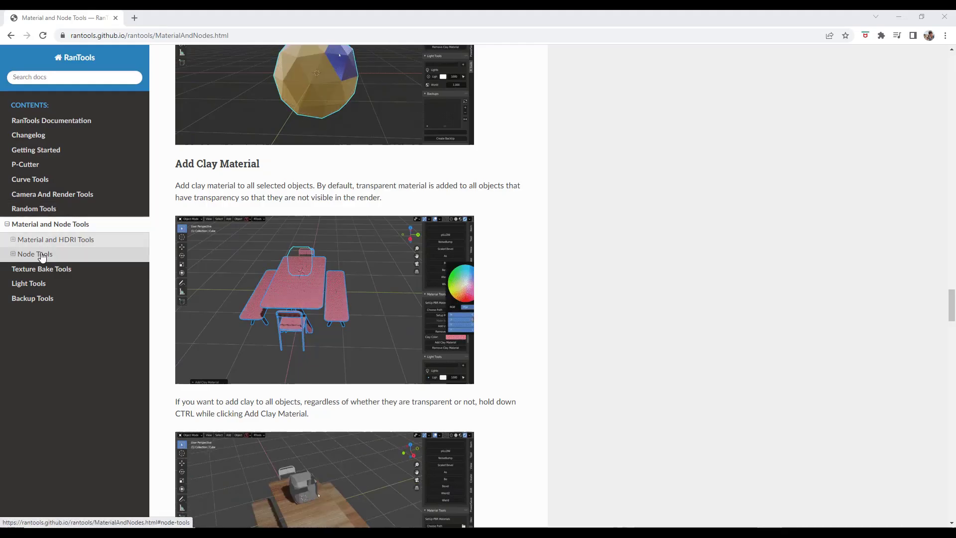
Scroll the RanTools Material and Node Tools page down to the Mix Imperfections section
scroll(364, 374, down, 5)
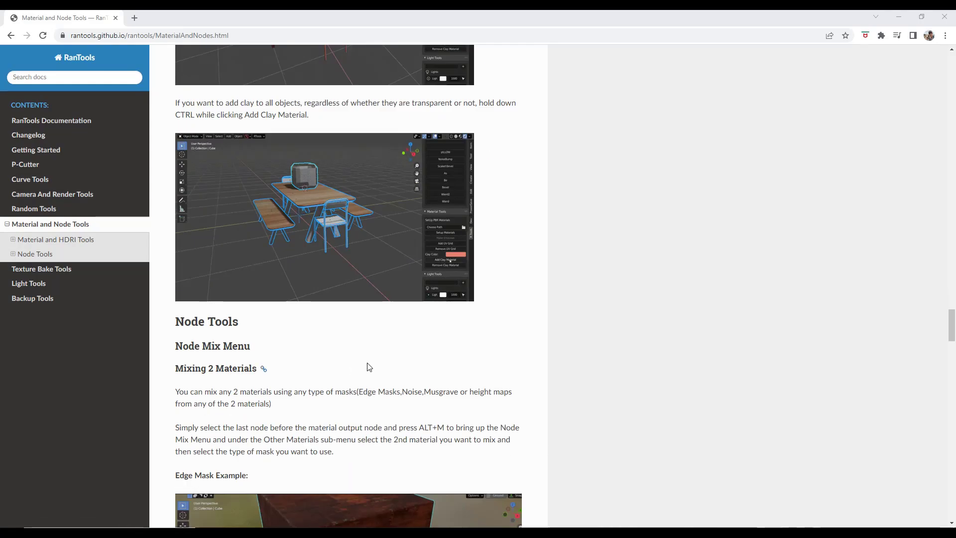
scroll(369, 367, down, 7)
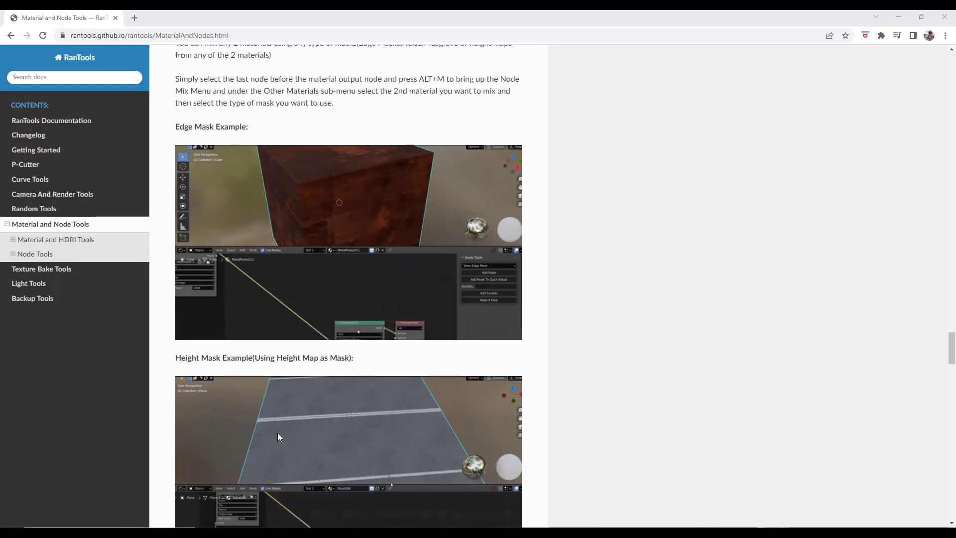
scroll(278, 437, down, 9)
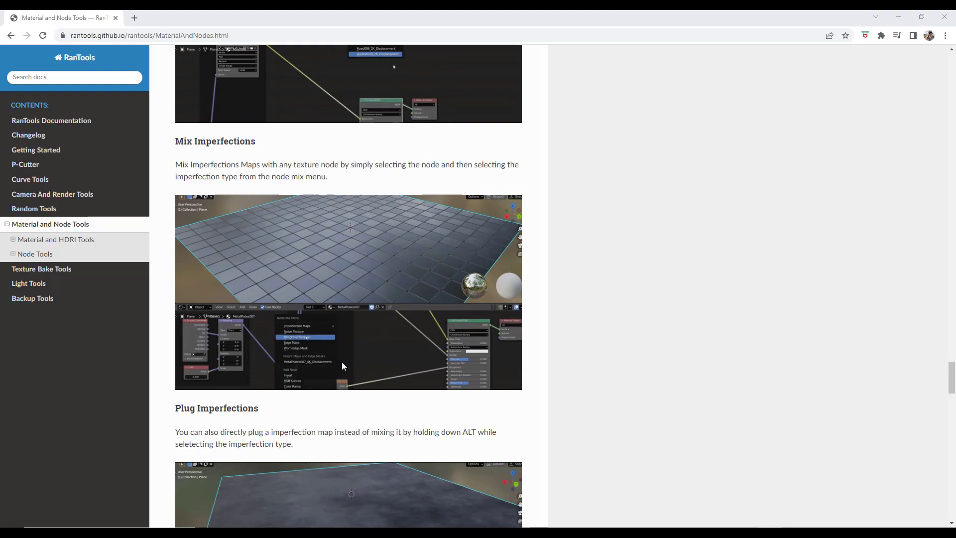